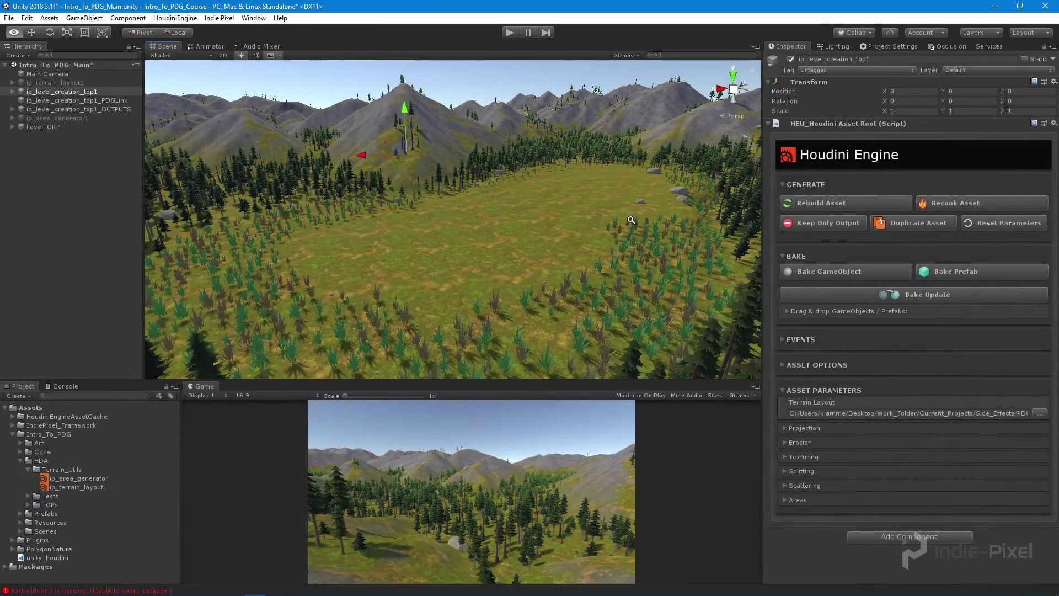
# Copy ip_basic_path.hda from the hda folder into the Unity project's Terrain_Utils folder
pyautogui.keyDown('alt'); pyautogui.moveTo(631, 220); pyautogui.dragTo(503, 246); pyautogui.keyUp('alt')
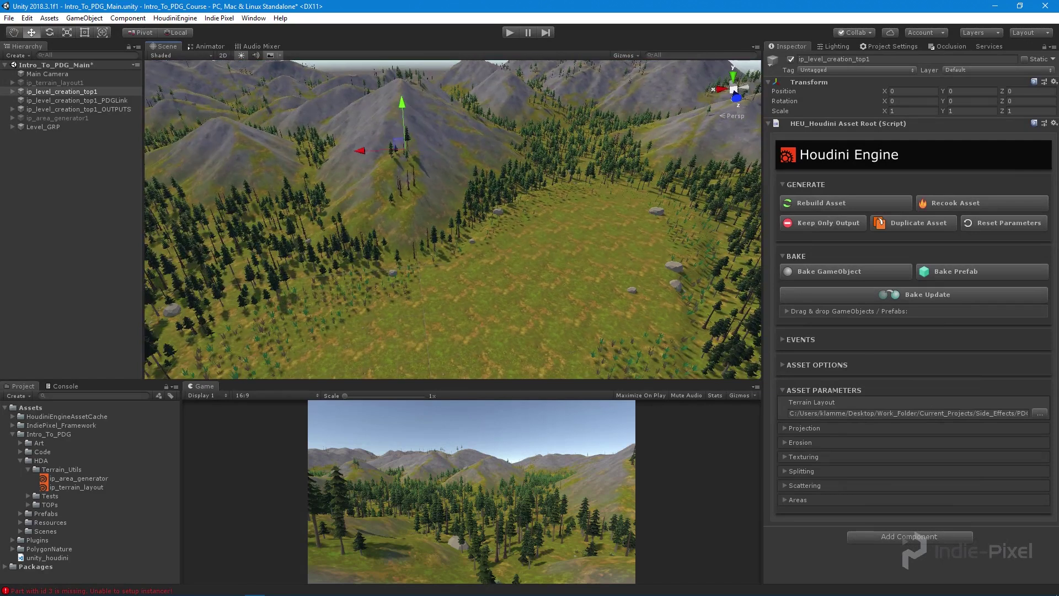
pyautogui.moveTo(71, 588)
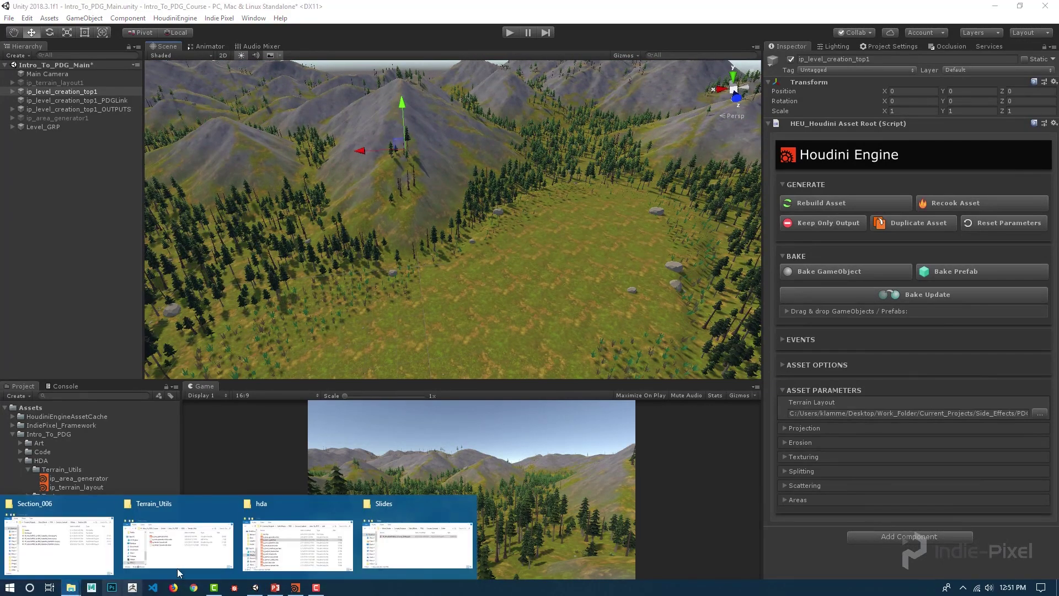
pyautogui.click(278, 551)
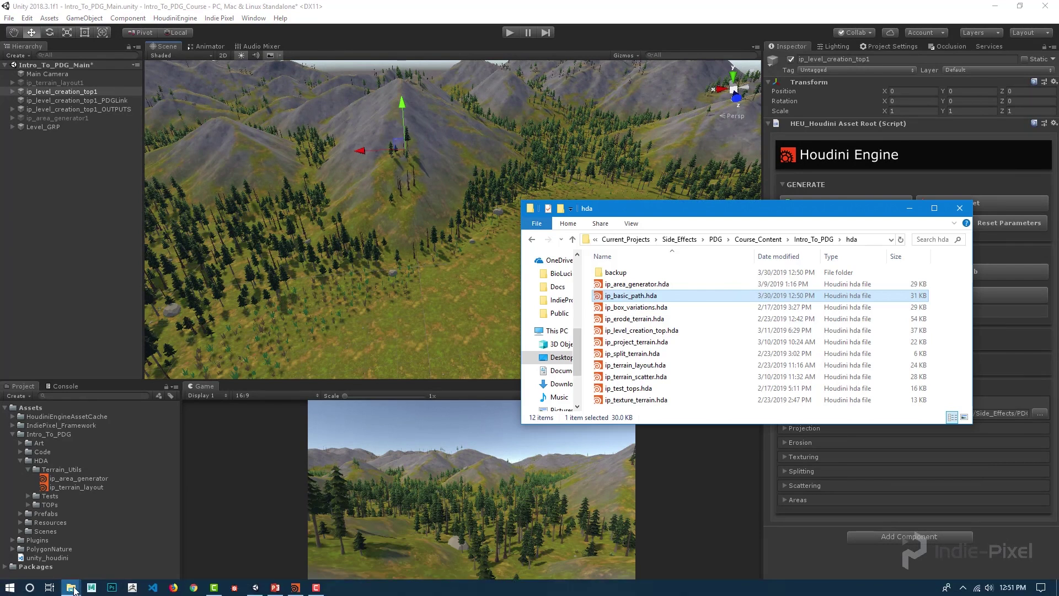
pyautogui.moveTo(73, 589)
pyautogui.click(194, 543)
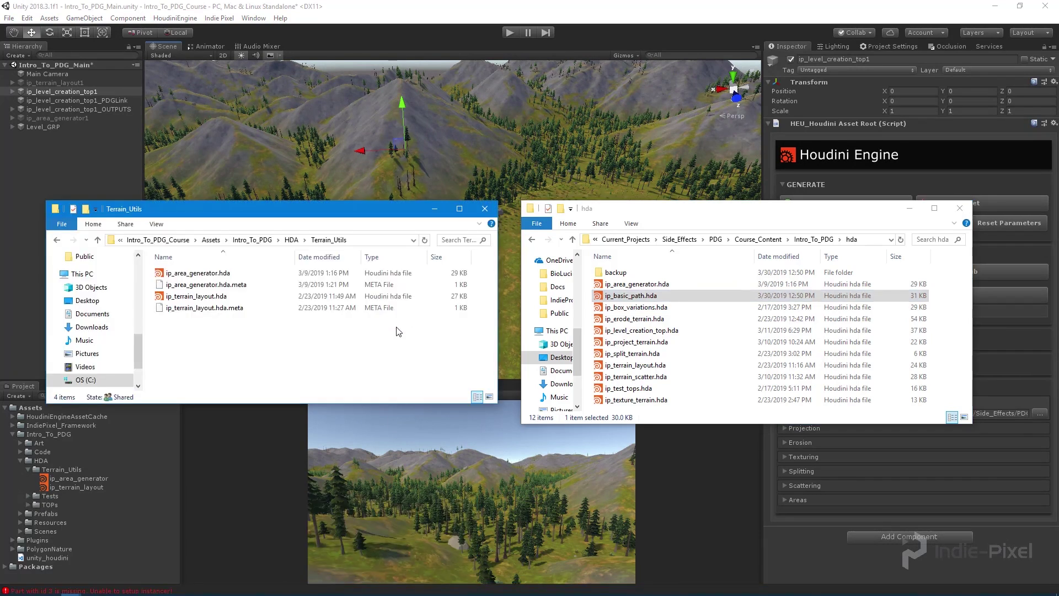
pyautogui.click(668, 284)
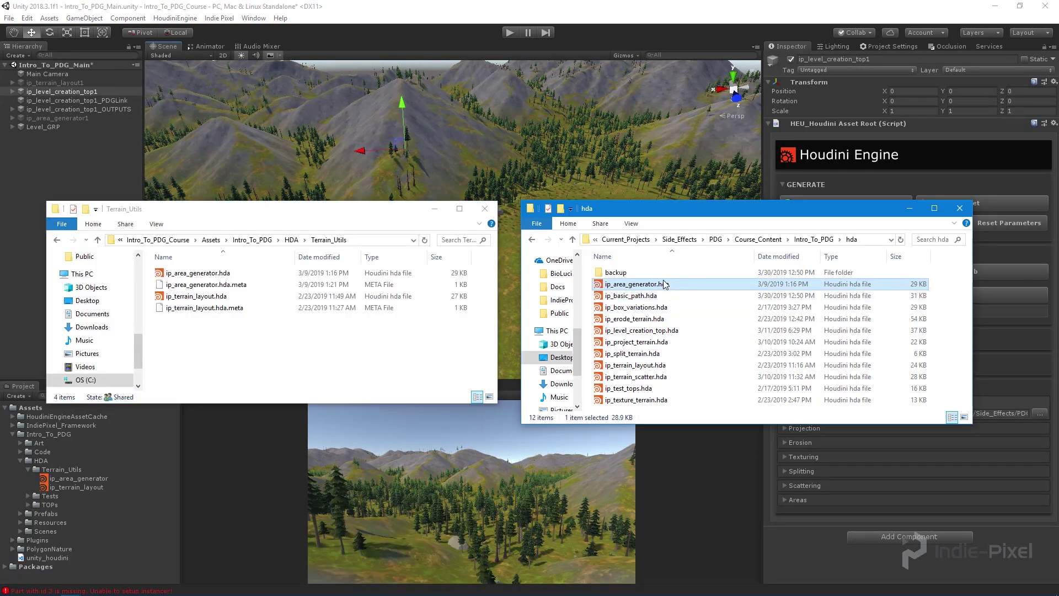
pyautogui.click(639, 297)
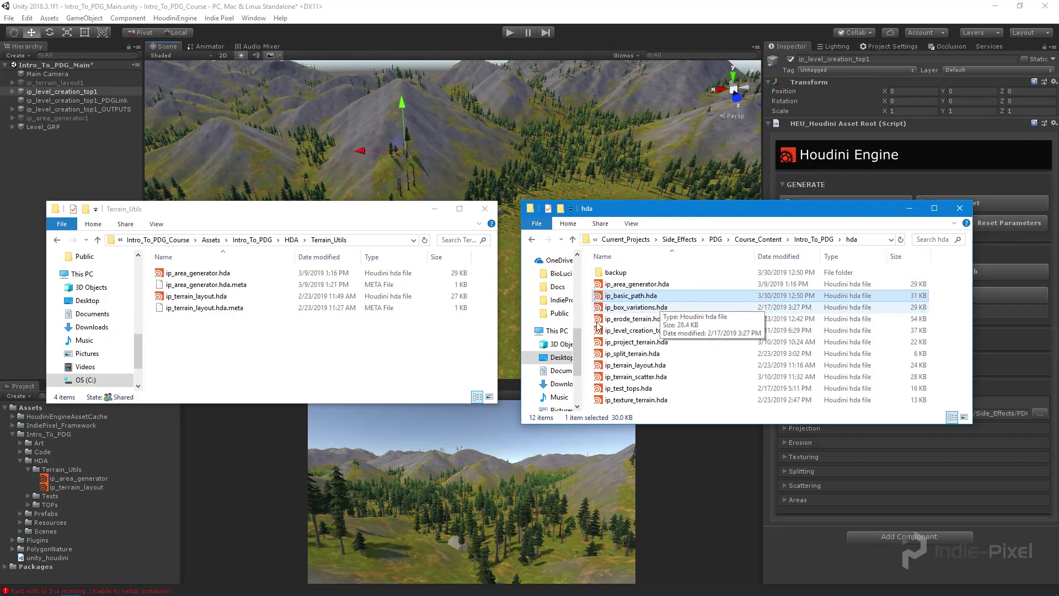
pyautogui.click(328, 365)
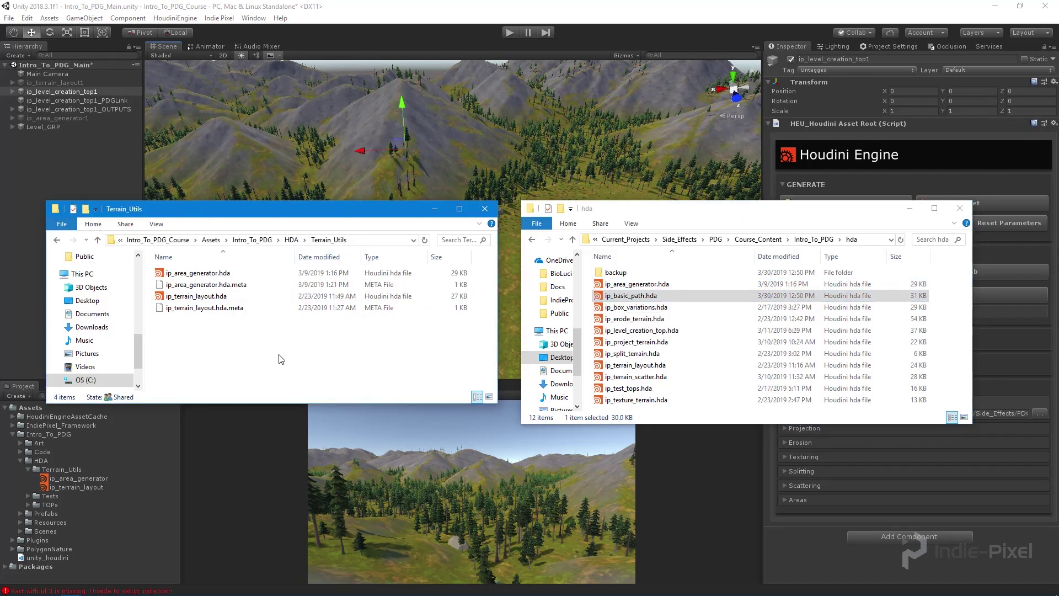
pyautogui.hotkey('ctrl', 'v')
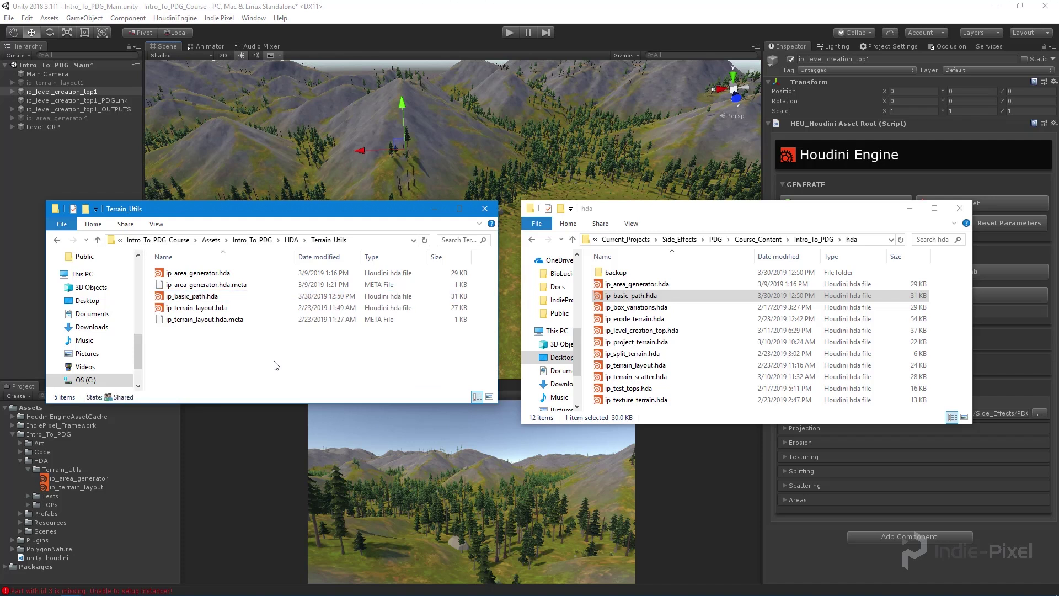
# Switch back to Unity and add the ip_basic_path asset from Terrain_Utils to the scene hierarchy
pyautogui.click(312, 11)
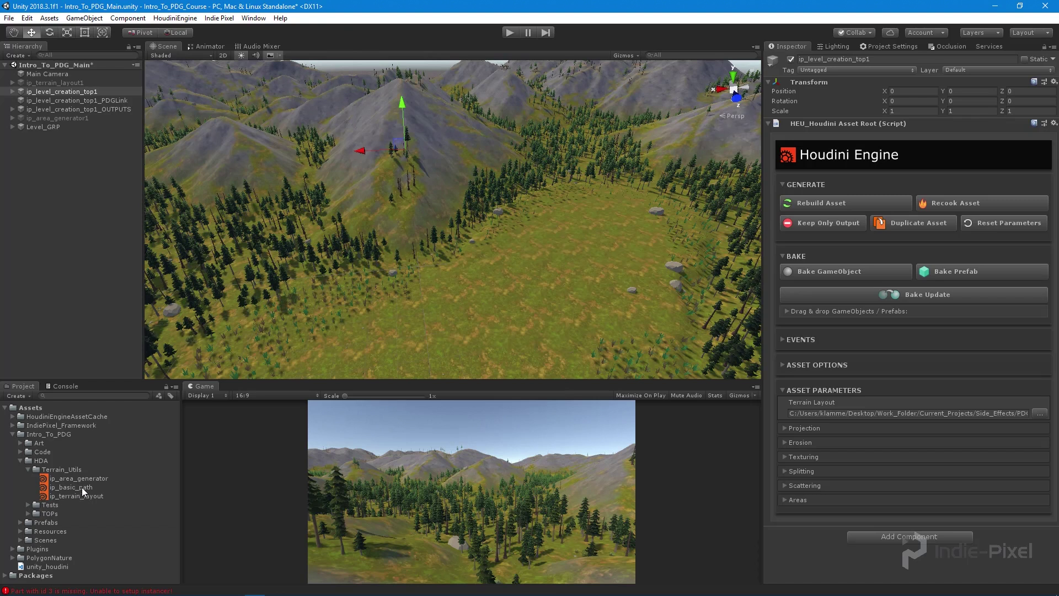
pyautogui.moveTo(82, 488); pyautogui.dragTo(51, 187)
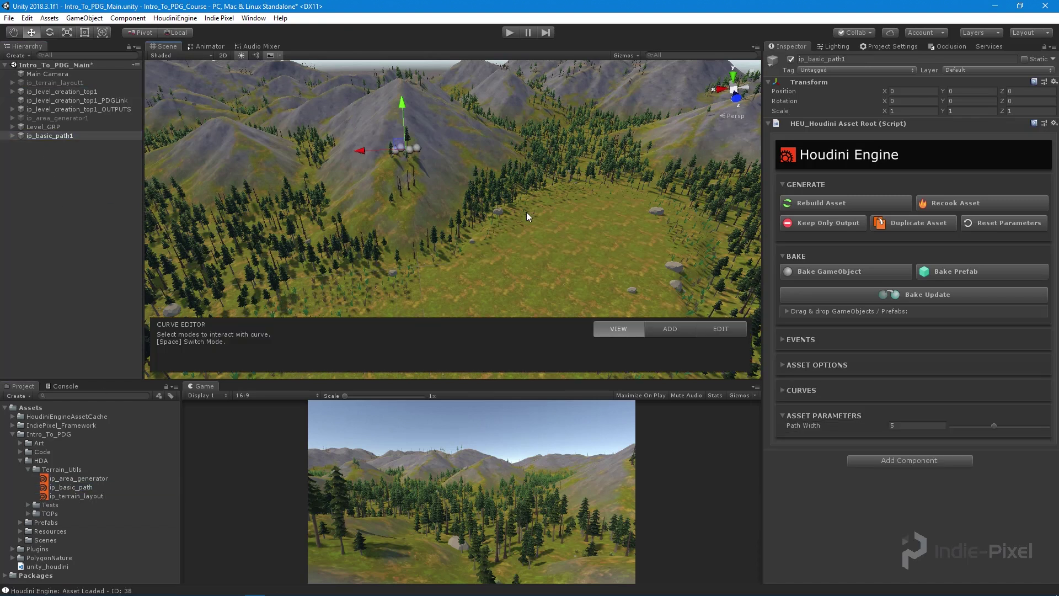
# Raise the path object and move it over the forest near the clearing, to about X -128.3, Y 31.8, Z 74.3
pyautogui.keyDown('alt'); pyautogui.moveTo(468, 251); pyautogui.dragTo(407, 275); pyautogui.keyUp('alt')
pyautogui.keyDown('alt'); pyautogui.moveTo(407, 275); pyautogui.dragTo(469, 202, button='right'); pyautogui.keyUp('alt')
pyautogui.keyDown('alt'); pyautogui.moveTo(469, 202); pyautogui.dragTo(490, 223); pyautogui.keyUp('alt')
pyautogui.press('f')
pyautogui.keyDown('alt'); pyautogui.moveTo(486, 280); pyautogui.dragTo(576, 148); pyautogui.keyUp('alt')
pyautogui.keyDown('alt'); pyautogui.moveTo(575, 148); pyautogui.dragTo(596, 154, button='right'); pyautogui.keyUp('alt')
pyautogui.keyDown('alt'); pyautogui.moveTo(596, 153); pyautogui.dragTo(524, 207); pyautogui.keyUp('alt')
pyautogui.keyDown('alt'); pyautogui.moveTo(524, 207); pyautogui.dragTo(556, 209, button='right'); pyautogui.keyUp('alt')
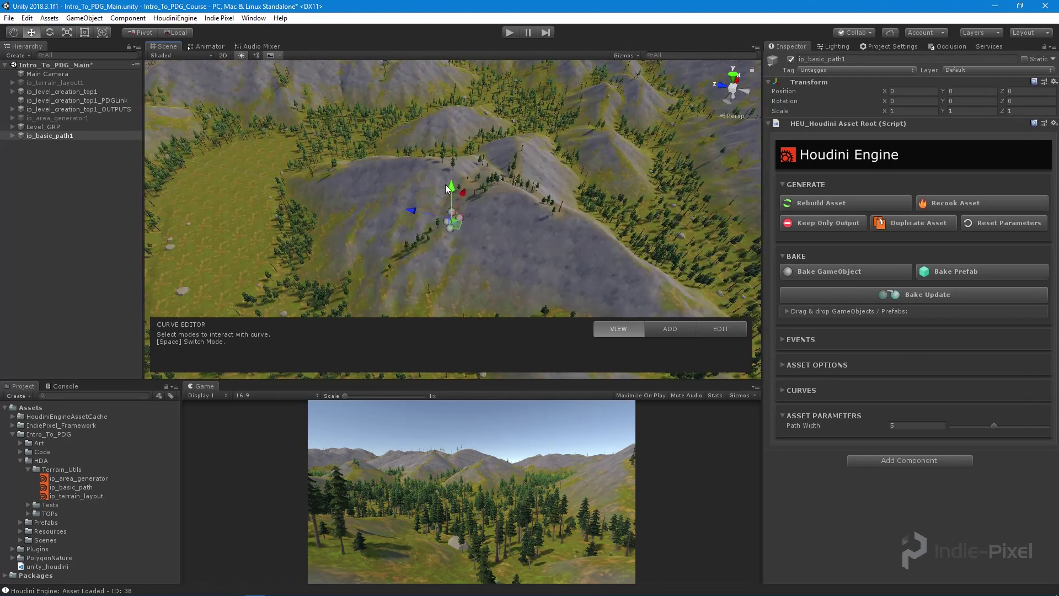
pyautogui.moveTo(451, 190); pyautogui.dragTo(451, 160)
pyautogui.keyDown('alt'); pyautogui.moveTo(488, 230); pyautogui.dragTo(336, 260); pyautogui.keyUp('alt')
pyautogui.keyDown('alt'); pyautogui.moveTo(466, 245); pyautogui.dragTo(554, 255, button='middle'); pyautogui.keyUp('alt')
pyautogui.moveTo(542, 210); pyautogui.dragTo(413, 224)
# Enable curve editing on the path and spread its points apart from the clearing across the forest
pyautogui.click(721, 328)
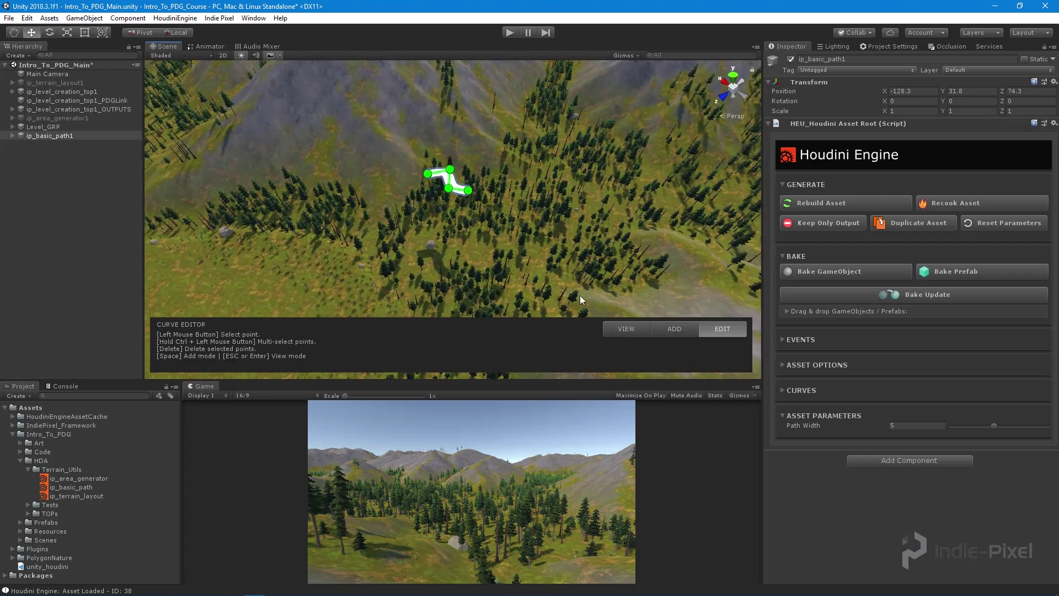
pyautogui.moveTo(424, 179); pyautogui.dragTo(389, 289)
pyautogui.keyDown('alt'); pyautogui.moveTo(527, 239); pyautogui.dragTo(624, 138); pyautogui.keyUp('alt')
pyautogui.click(428, 199)
pyautogui.click(414, 184)
pyautogui.moveTo(411, 193); pyautogui.dragTo(576, 189)
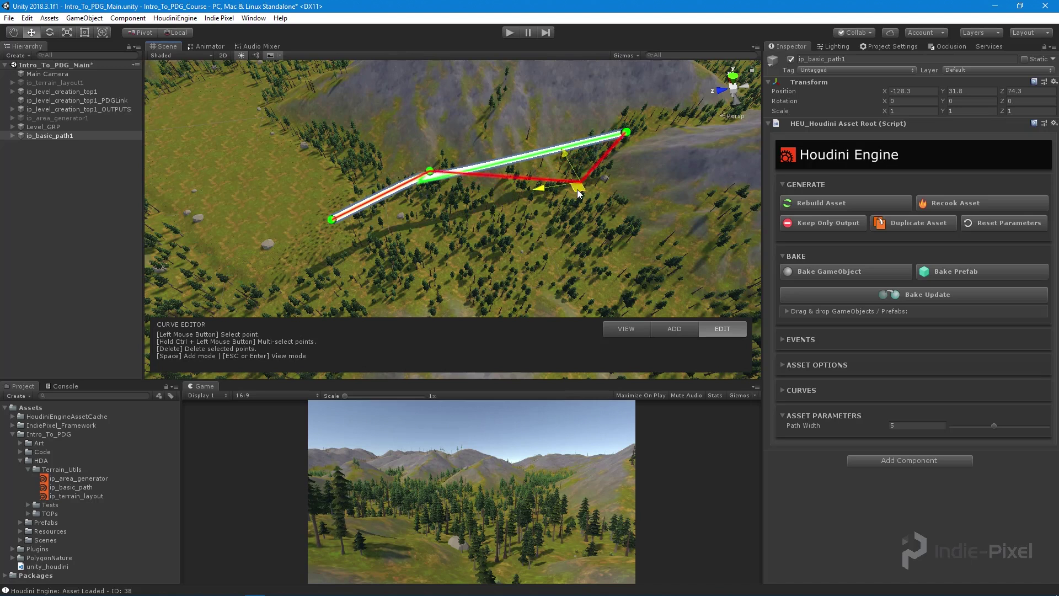
pyautogui.click(430, 172)
pyautogui.moveTo(427, 177); pyautogui.dragTo(431, 245)
# Lower the path's curve points together toward the terrain and reposition the middle points into a smooth bend
pyautogui.keyDown('alt'); pyautogui.moveTo(499, 247); pyautogui.dragTo(552, 185); pyautogui.keyUp('alt')
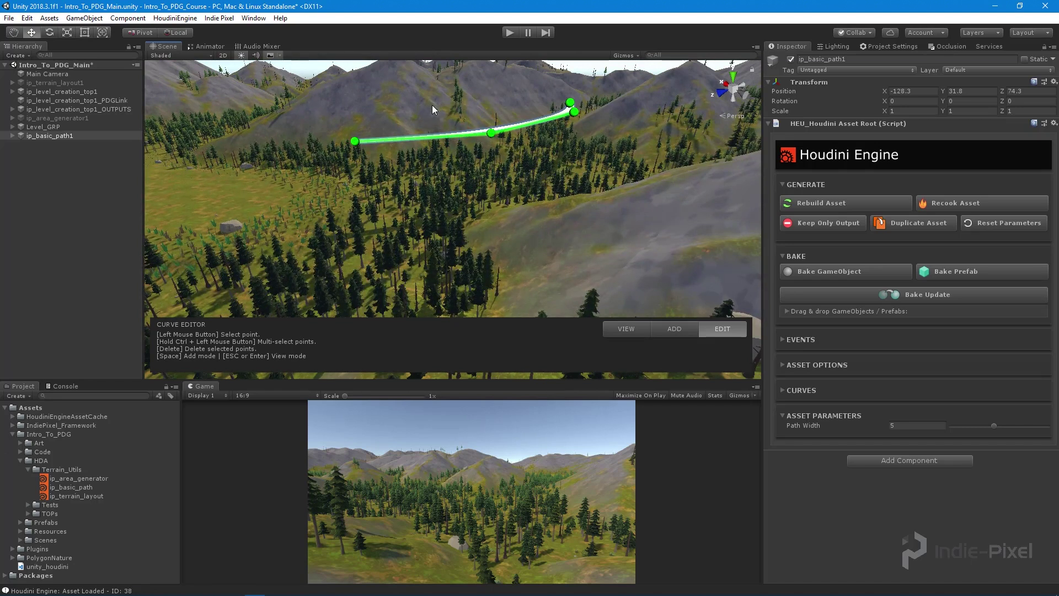
pyautogui.moveTo(436, 142); pyautogui.dragTo(537, 157)
pyautogui.moveTo(306, 101); pyautogui.dragTo(544, 190)
pyautogui.moveTo(424, 86); pyautogui.dragTo(425, 129)
pyautogui.keyDown('alt'); pyautogui.moveTo(582, 180); pyautogui.dragTo(410, 211); pyautogui.keyUp('alt')
pyautogui.keyDown('alt'); pyautogui.moveTo(486, 231); pyautogui.dragTo(493, 291); pyautogui.keyUp('alt')
pyautogui.moveTo(486, 208); pyautogui.dragTo(544, 210)
pyautogui.moveTo(422, 167); pyautogui.dragTo(361, 233)
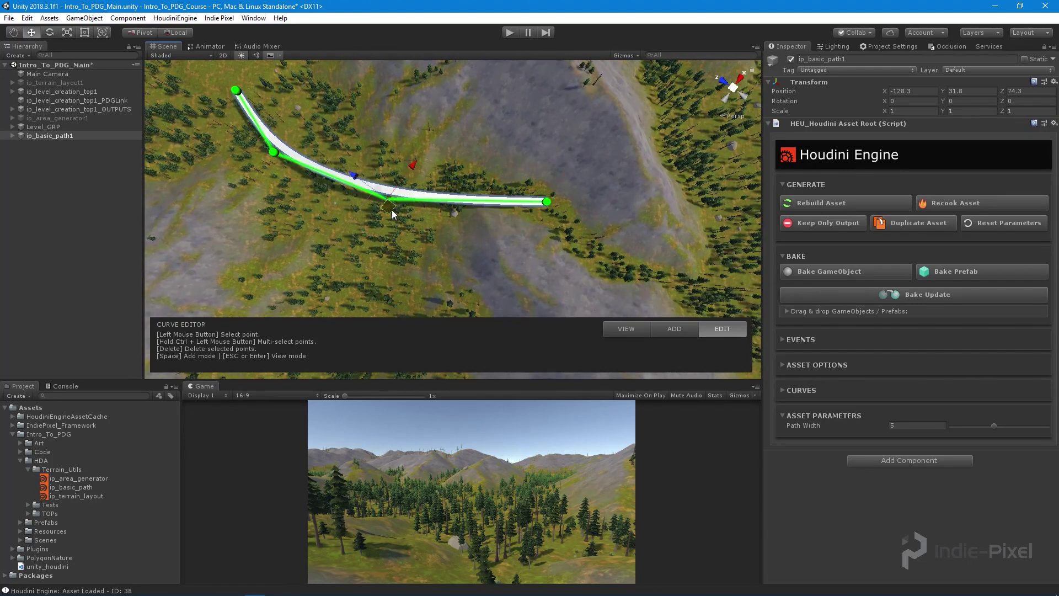
# Add five points to the end of the path curve, bending through the mountain valley, and leave the add mode
pyautogui.keyDown('alt'); pyautogui.moveTo(393, 200); pyautogui.dragTo(554, 254); pyautogui.keyUp('alt')
pyautogui.click(662, 328)
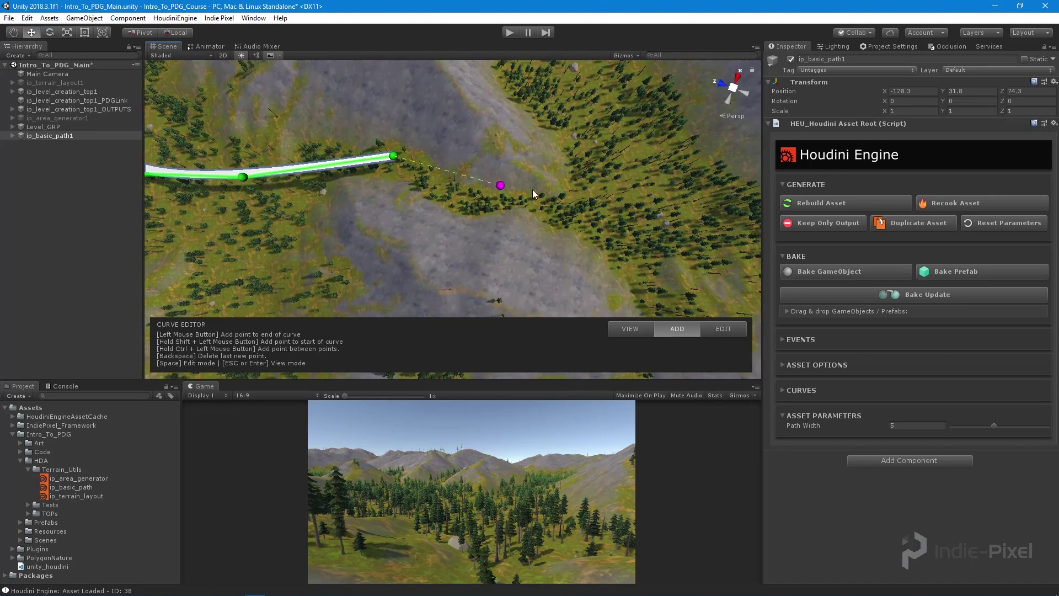
pyautogui.click(516, 200)
pyautogui.click(605, 203)
pyautogui.click(634, 146)
pyautogui.keyDown('alt'); pyautogui.moveTo(656, 127); pyautogui.dragTo(549, 221); pyautogui.keyUp('alt')
pyautogui.click(557, 222)
pyautogui.click(551, 182)
pyautogui.press('Escape')
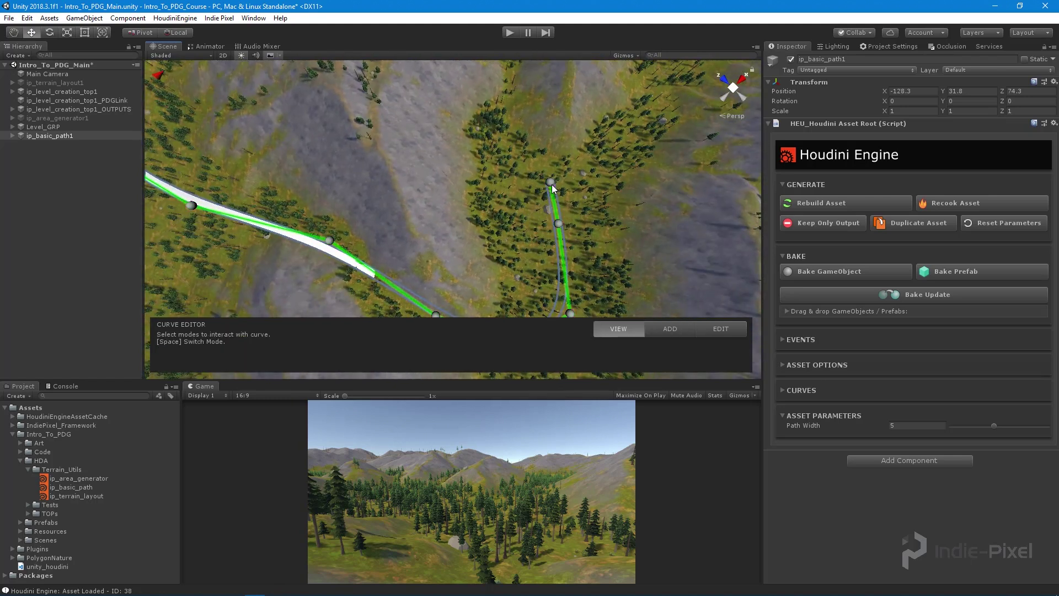
# In curve edit mode, select the newly added points, lower them toward the terrain and adjust their placement along the valley
pyautogui.keyDown('alt'); pyautogui.moveTo(659, 257); pyautogui.dragTo(665, 288); pyautogui.keyUp('alt')
pyautogui.click(725, 328)
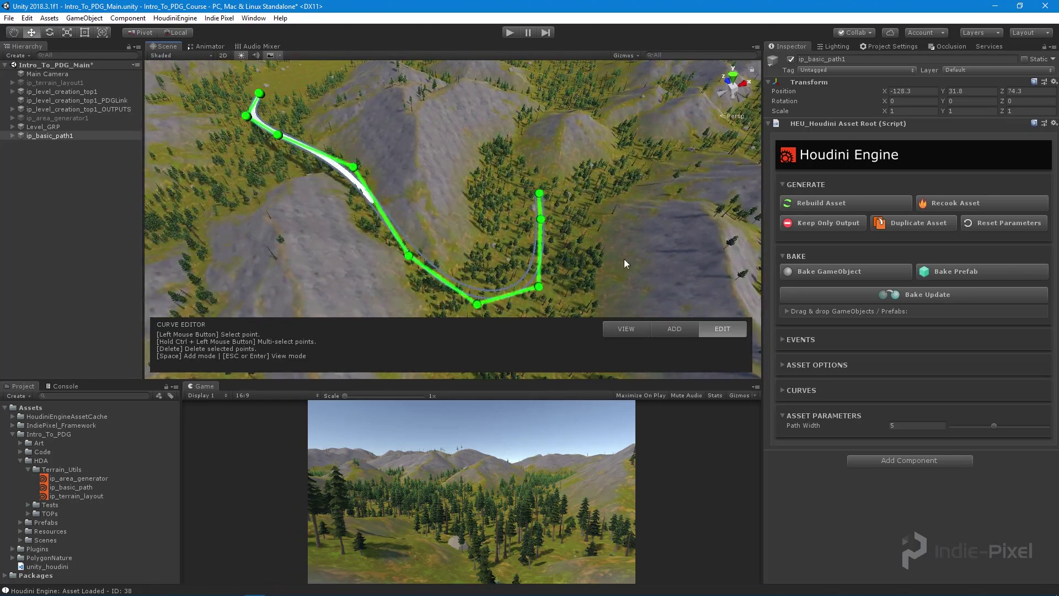
pyautogui.keyDown('alt'); pyautogui.moveTo(624, 257); pyautogui.dragTo(387, 265); pyautogui.keyUp('alt')
pyautogui.moveTo(521, 163); pyautogui.dragTo(369, 251)
pyautogui.moveTo(369, 152); pyautogui.dragTo(386, 233)
pyautogui.moveTo(533, 177); pyautogui.dragTo(535, 175)
pyautogui.moveTo(478, 214); pyautogui.dragTo(440, 219)
# Reposition the curve points around the far bend so the path follows the forested valley floor
pyautogui.keyDown('alt'); pyautogui.moveTo(638, 225); pyautogui.dragTo(444, 149); pyautogui.keyUp('alt')
pyautogui.keyDown('alt'); pyautogui.moveTo(444, 149); pyautogui.dragTo(470, 181, button='middle'); pyautogui.keyUp('alt')
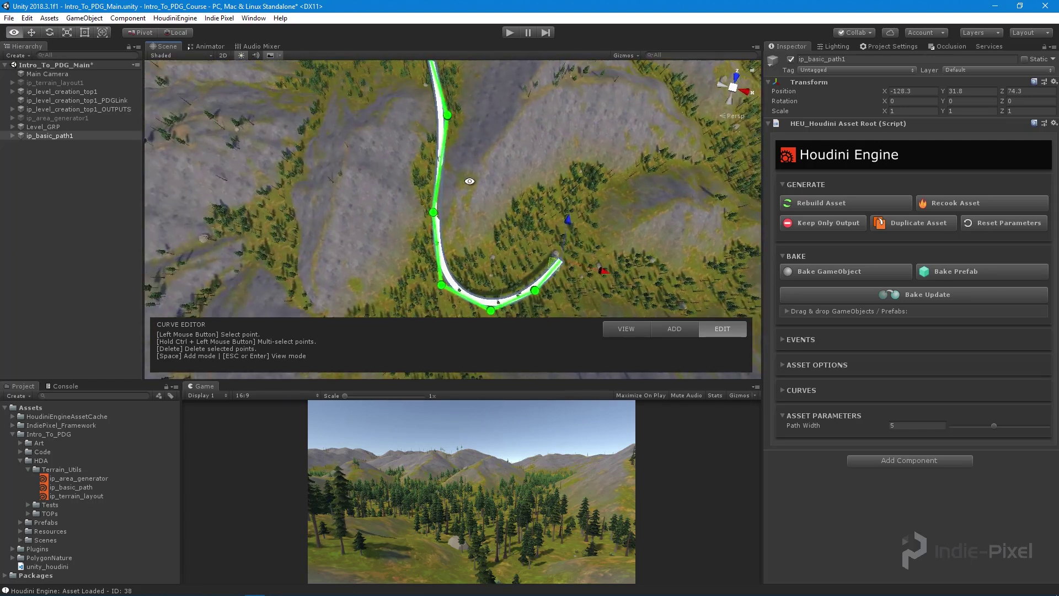
pyautogui.keyDown('alt'); pyautogui.moveTo(470, 181); pyautogui.dragTo(474, 182); pyautogui.keyUp('alt')
pyautogui.moveTo(495, 183); pyautogui.dragTo(387, 263)
pyautogui.moveTo(432, 227); pyautogui.dragTo(428, 222)
pyautogui.keyDown('alt'); pyautogui.moveTo(497, 111); pyautogui.dragTo(481, 186, button='middle'); pyautogui.keyUp('alt')
pyautogui.moveTo(460, 183); pyautogui.dragTo(444, 209)
pyautogui.keyDown('alt'); pyautogui.moveTo(309, 286); pyautogui.dragTo(465, 106); pyautogui.keyUp('alt')
pyautogui.click(351, 169)
pyautogui.moveTo(346, 127); pyautogui.dragTo(352, 146)
# Lower the group of curve points at the clearing end of the path toward the terrain and deselect the path
pyautogui.keyDown('alt'); pyautogui.moveTo(466, 271); pyautogui.dragTo(397, 131); pyautogui.keyUp('alt')
pyautogui.moveTo(288, 108); pyautogui.dragTo(582, 236)
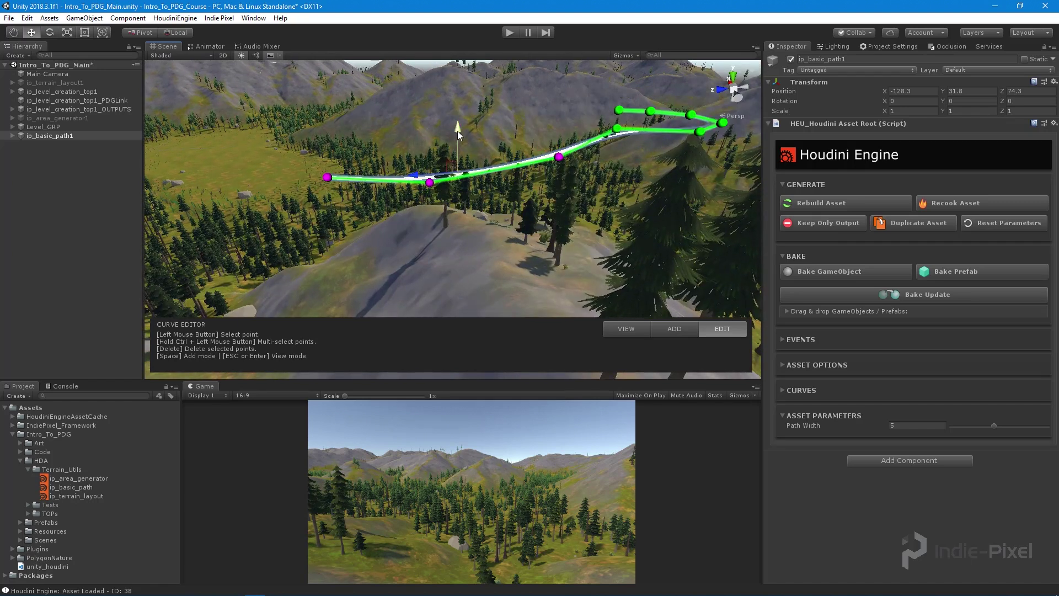
pyautogui.moveTo(458, 131); pyautogui.dragTo(455, 145)
pyautogui.keyDown('alt'); pyautogui.moveTo(639, 184); pyautogui.dragTo(579, 204, button='middle'); pyautogui.keyUp('alt')
pyautogui.keyDown('alt'); pyautogui.moveTo(579, 204); pyautogui.dragTo(651, 187, button='right'); pyautogui.keyUp('alt')
pyautogui.moveTo(642, 135)
pyautogui.keyDown('alt'); pyautogui.mouseDown()
pyautogui.moveTo(579, 144)
pyautogui.moveTo(626, 134)
pyautogui.mouseUp(); pyautogui.keyUp('alt')
pyautogui.click(617, 162)
pyautogui.keyDown('alt'); pyautogui.moveTo(626, 135); pyautogui.dragTo(585, 243, button='right'); pyautogui.keyUp('alt')
pyautogui.keyDown('alt'); pyautogui.moveTo(584, 243); pyautogui.dragTo(485, 224); pyautogui.keyUp('alt')
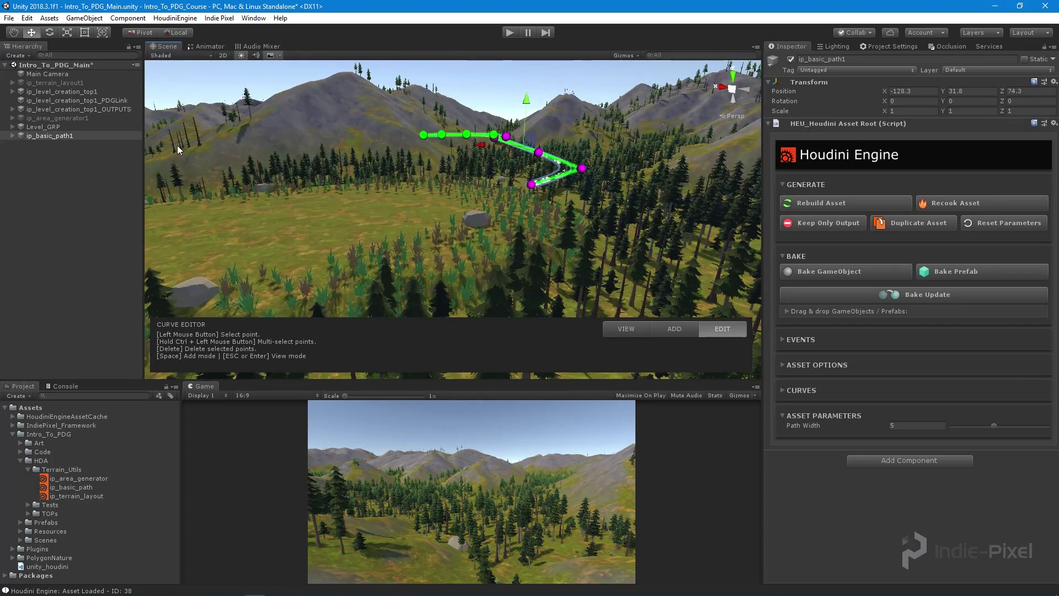
pyautogui.click(86, 172)
pyautogui.keyDown('alt'); pyautogui.moveTo(568, 193); pyautogui.dragTo(477, 331); pyautogui.keyUp('alt')
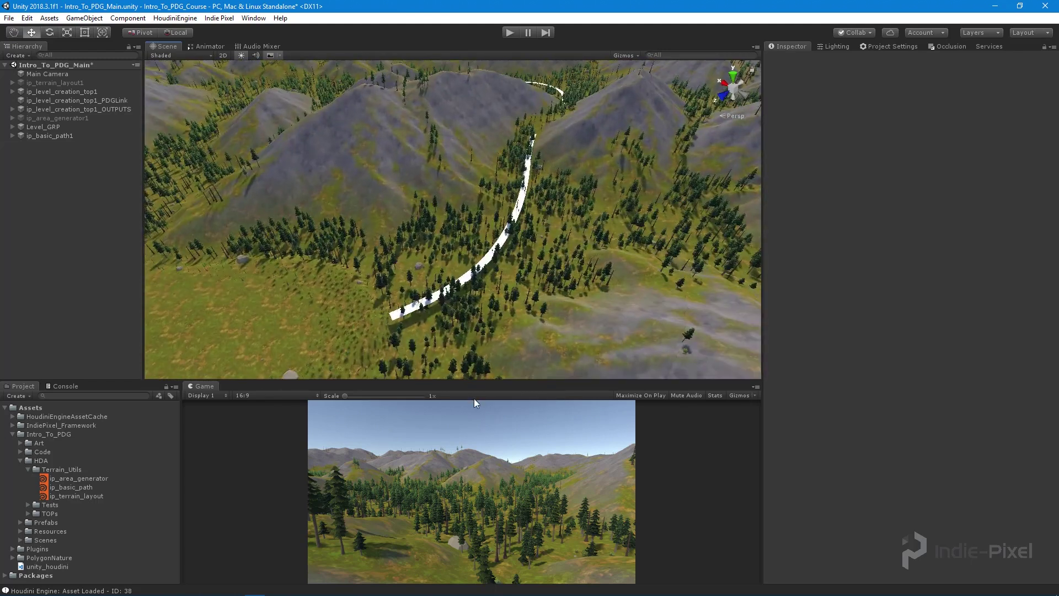
# Switch to Houdini and open the network inside the ip_basic_path1 node
pyautogui.moveTo(331, 594)
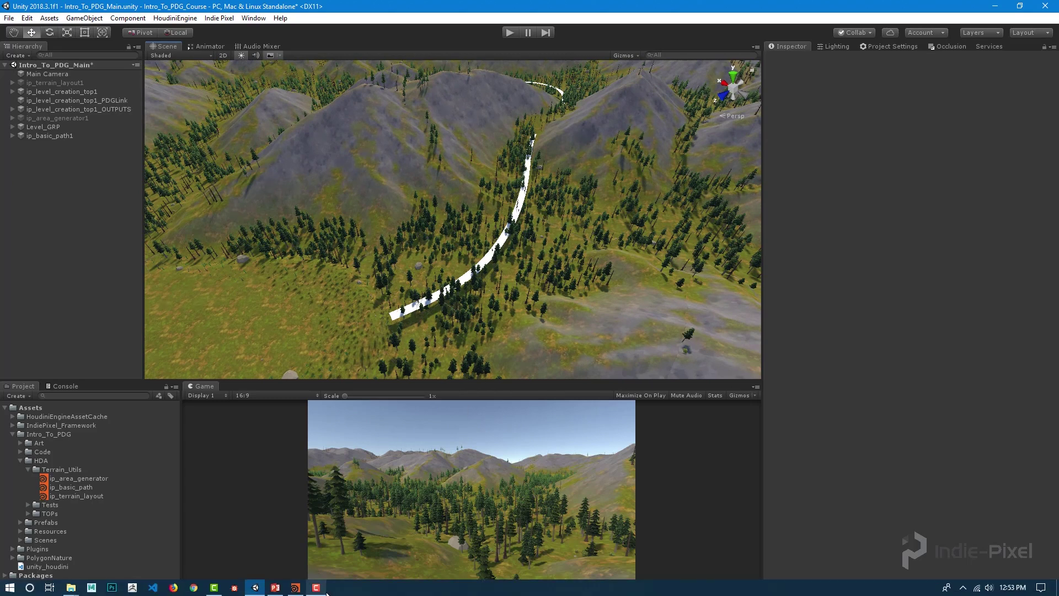
pyautogui.click(295, 587)
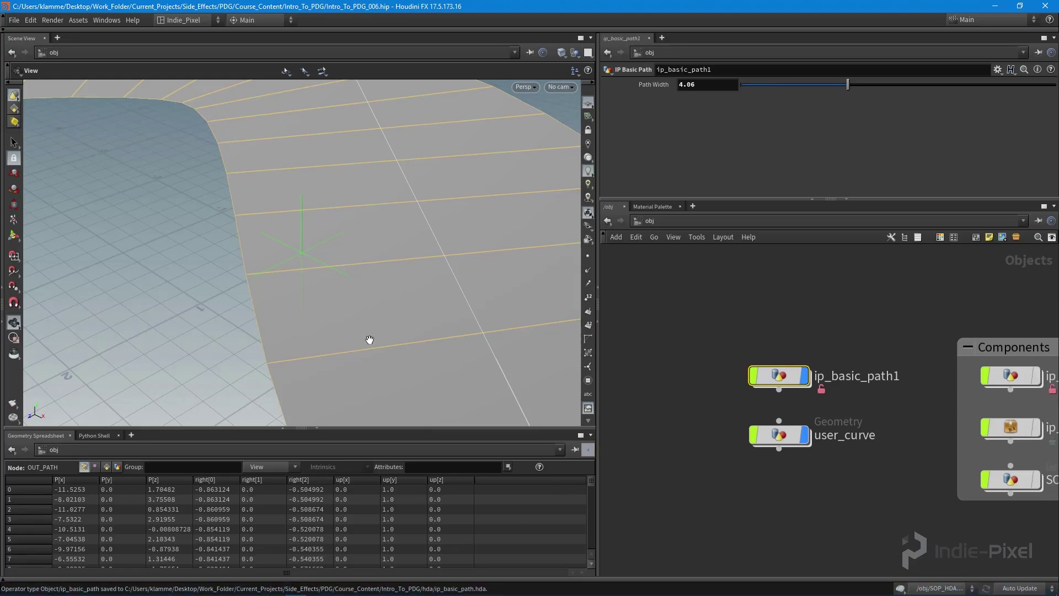
pyautogui.moveTo(402, 223); pyautogui.dragTo(237, 239, button='right')
pyautogui.moveTo(264, 226); pyautogui.dragTo(321, 226)
pyautogui.doubleClick(713, 345)
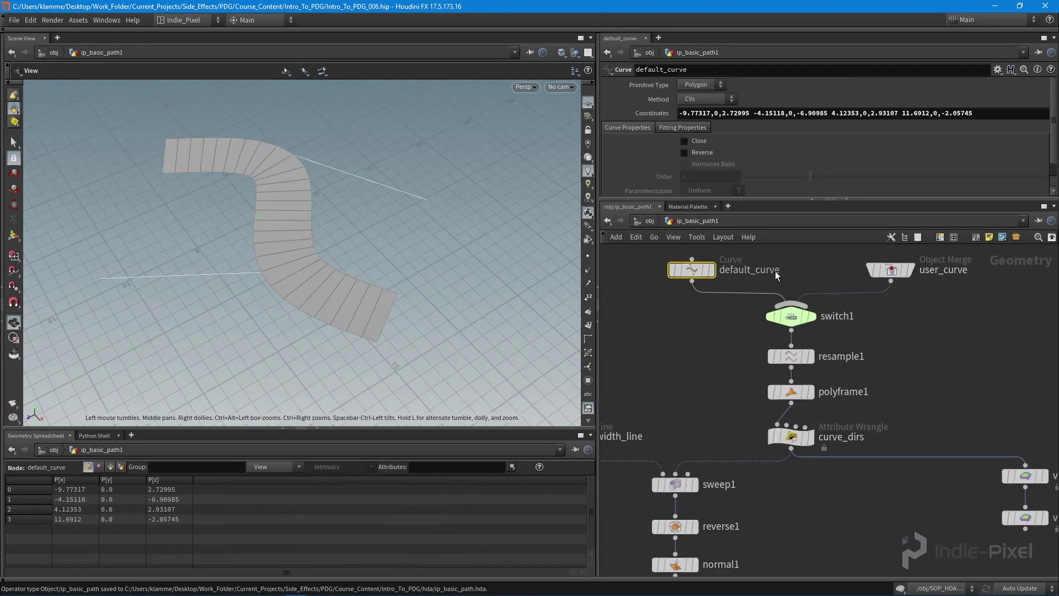
# Make room above OUT_PATH and insert a Color node between normal1 and OUT_PATH
pyautogui.scroll(-4, 833, 368)
pyautogui.moveTo(839, 468); pyautogui.dragTo(846, 356, button='middle')
pyautogui.scroll(6, 776, 386)
pyautogui.moveTo(738, 383); pyautogui.dragTo(740, 430)
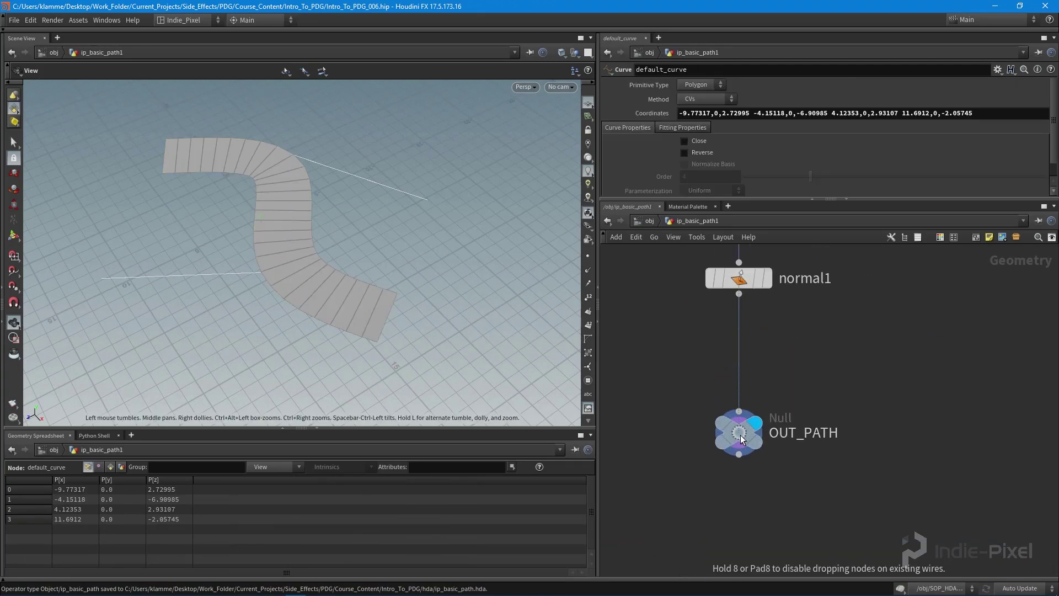
pyautogui.press('Tab')
pyautogui.write('colo')
pyautogui.press('Return')
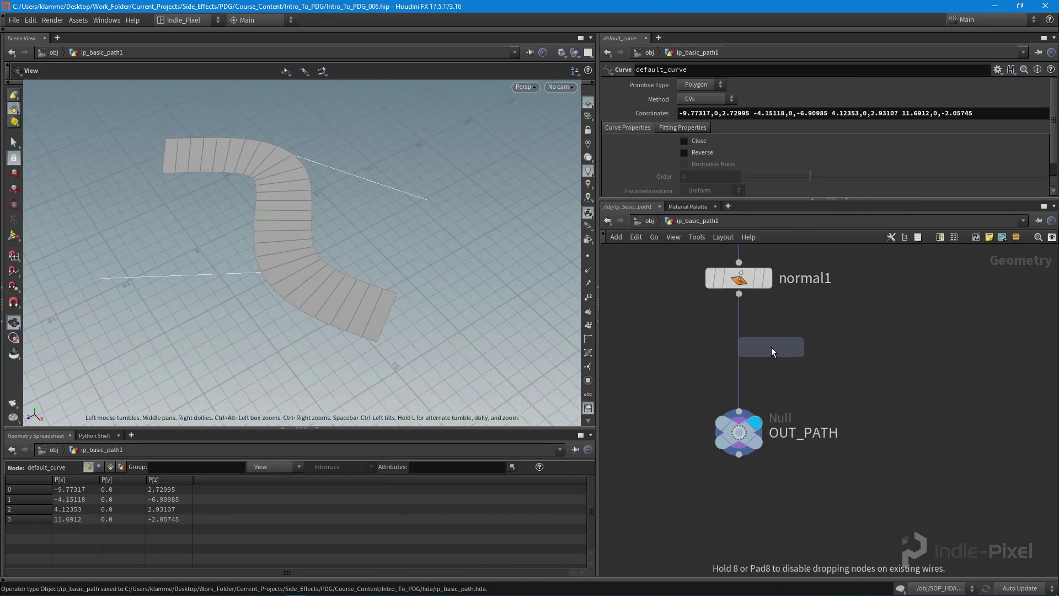
pyautogui.click(771, 347)
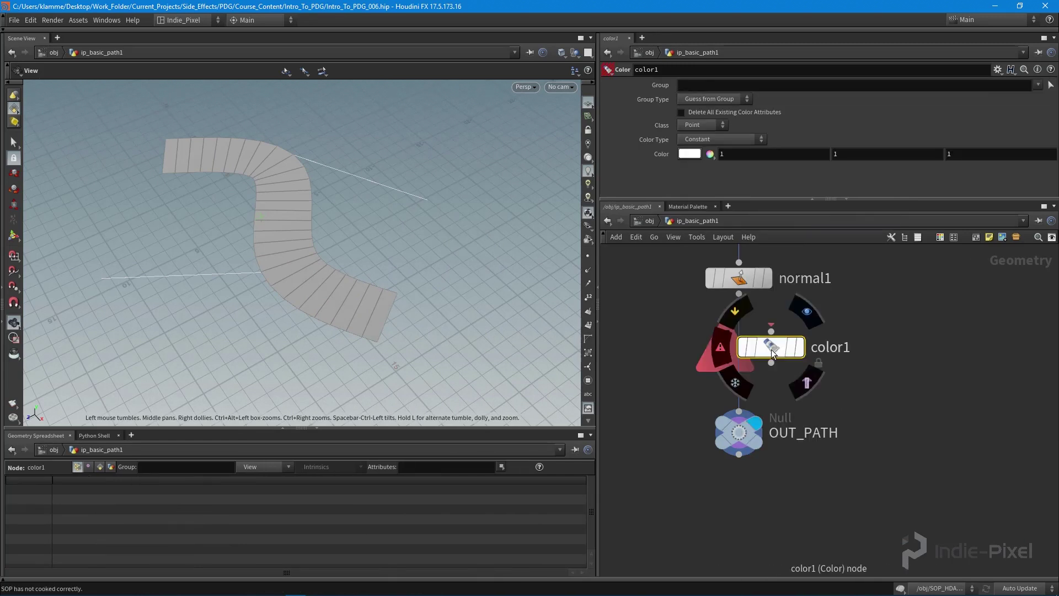
# Set the Color node's colour to a burnt orange of about RGB 0.848, 0.155, 0
pyautogui.click(688, 153)
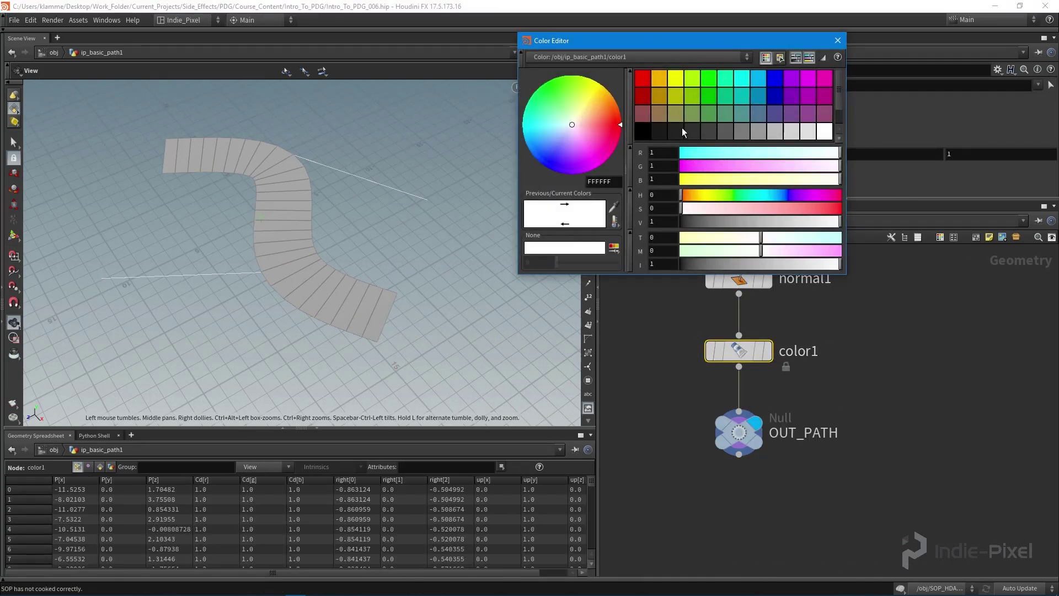
pyautogui.click(657, 99)
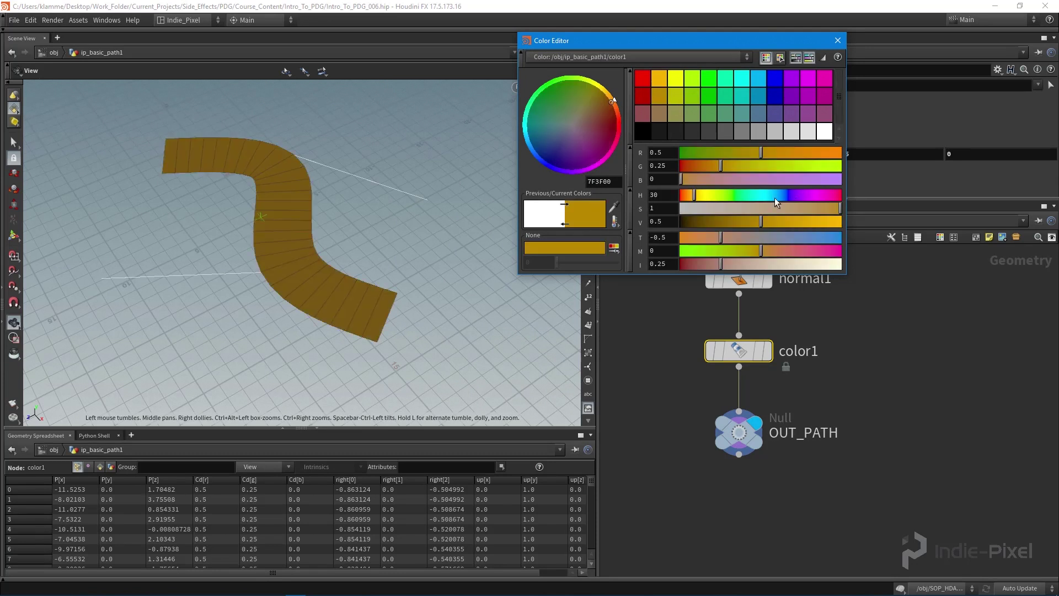
pyautogui.click(687, 196)
pyautogui.click(794, 221)
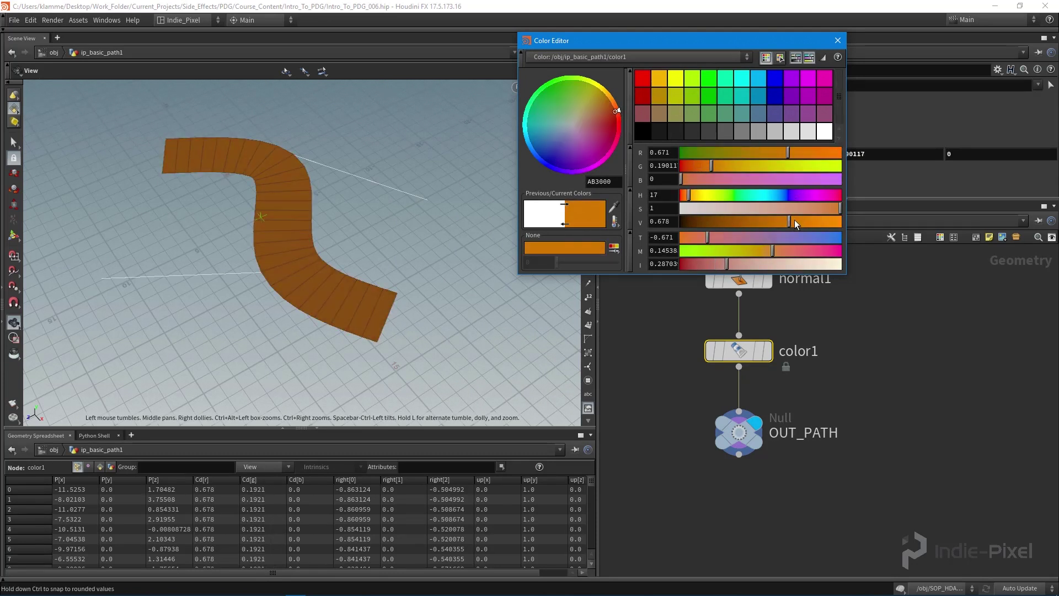
pyautogui.moveTo(690, 196); pyautogui.dragTo(686, 196)
pyautogui.click(816, 221)
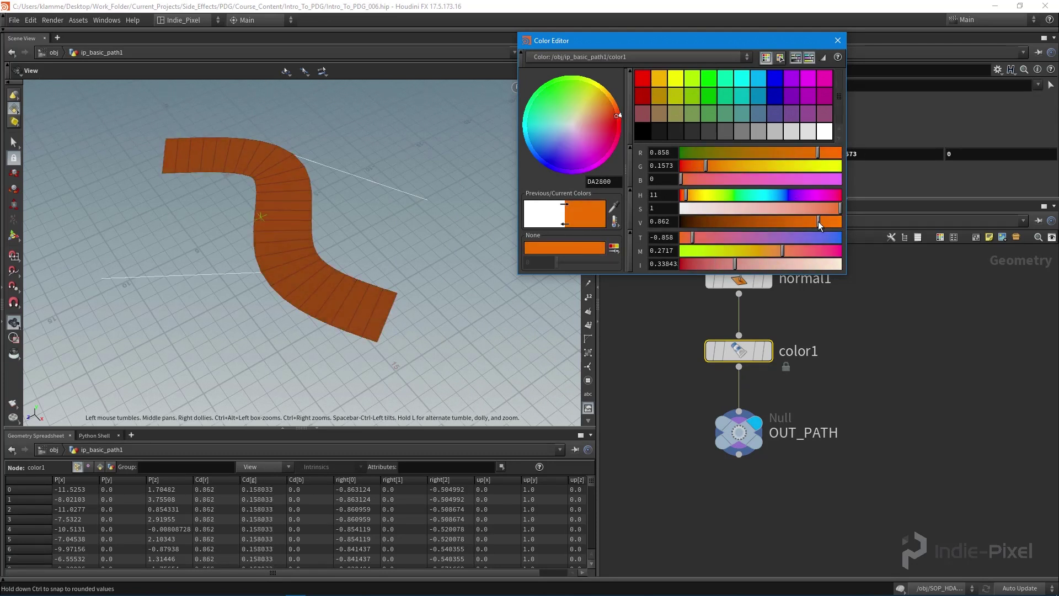
pyautogui.click(837, 40)
# Return to the object level and save the node type of ip_basic_path1
pyautogui.press('u')
pyautogui.rightClick(706, 339)
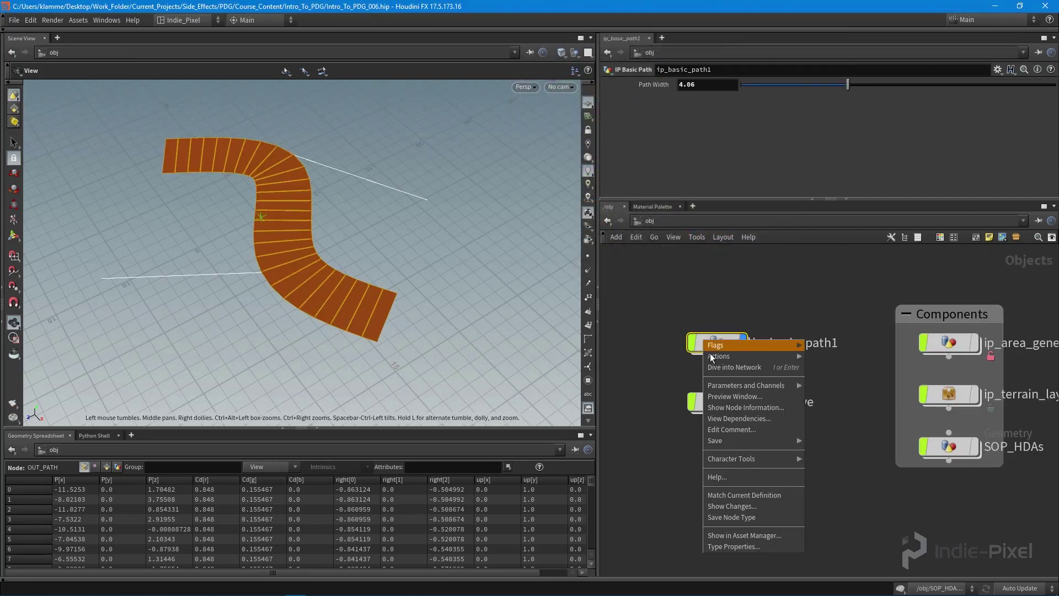
pyautogui.click(743, 517)
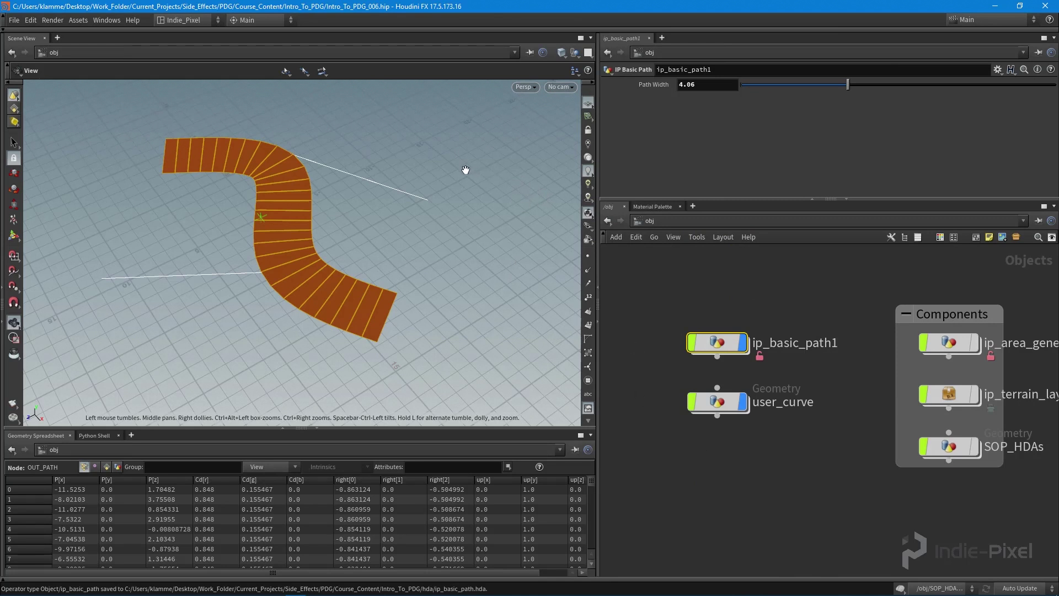
# Promote the color1 node's Color parameter to the ip_basic_path1 asset's interface, below Path Width, and accept the type properties
pyautogui.moveTo(594, 343); pyautogui.dragTo(584, 344)
pyautogui.rightClick(711, 343)
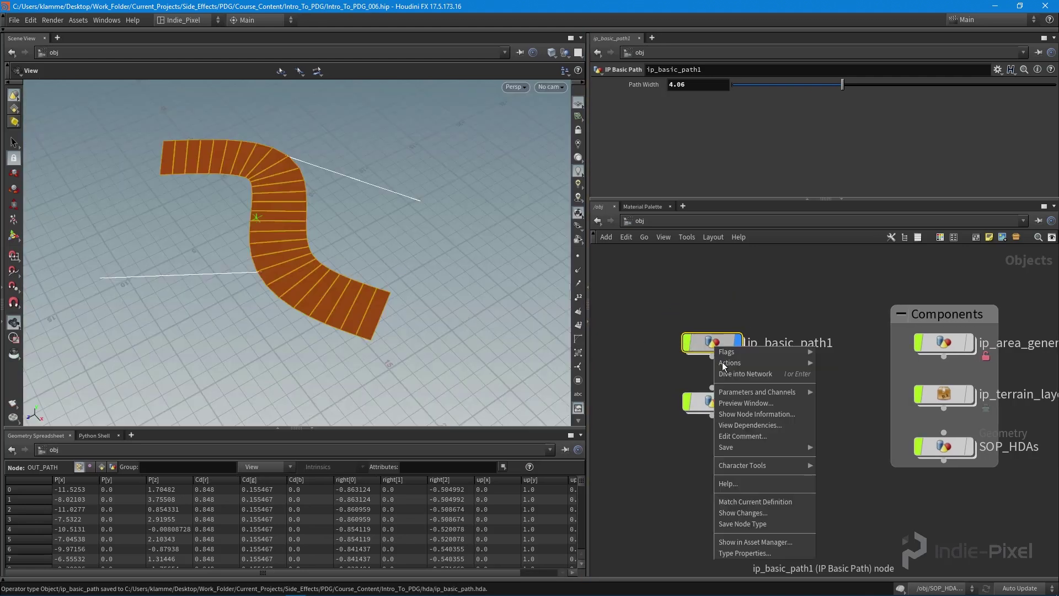
pyautogui.click(742, 552)
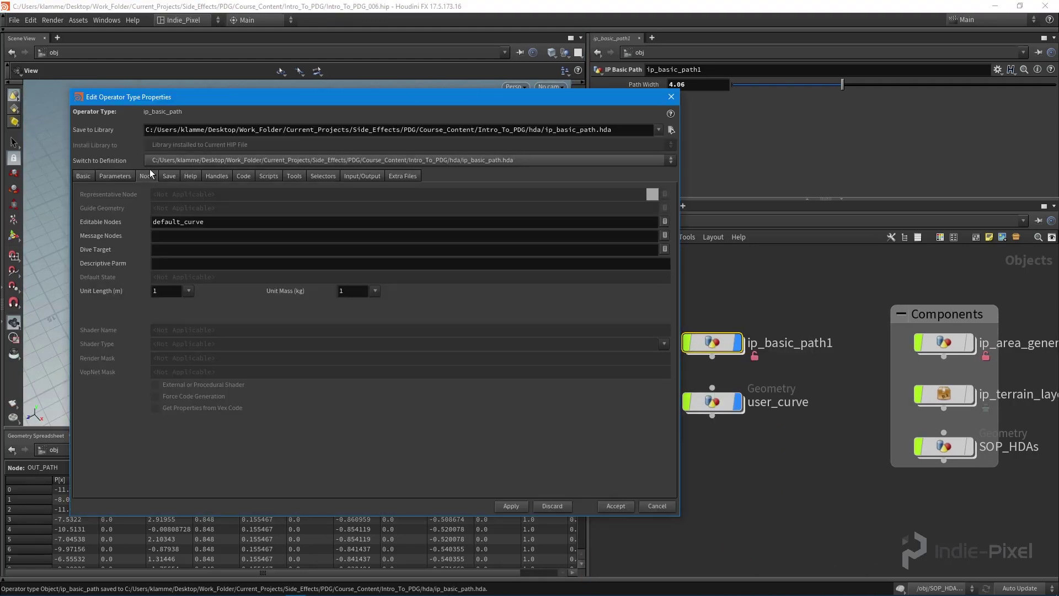
pyautogui.click(115, 176)
pyautogui.moveTo(481, 98); pyautogui.dragTo(384, 98)
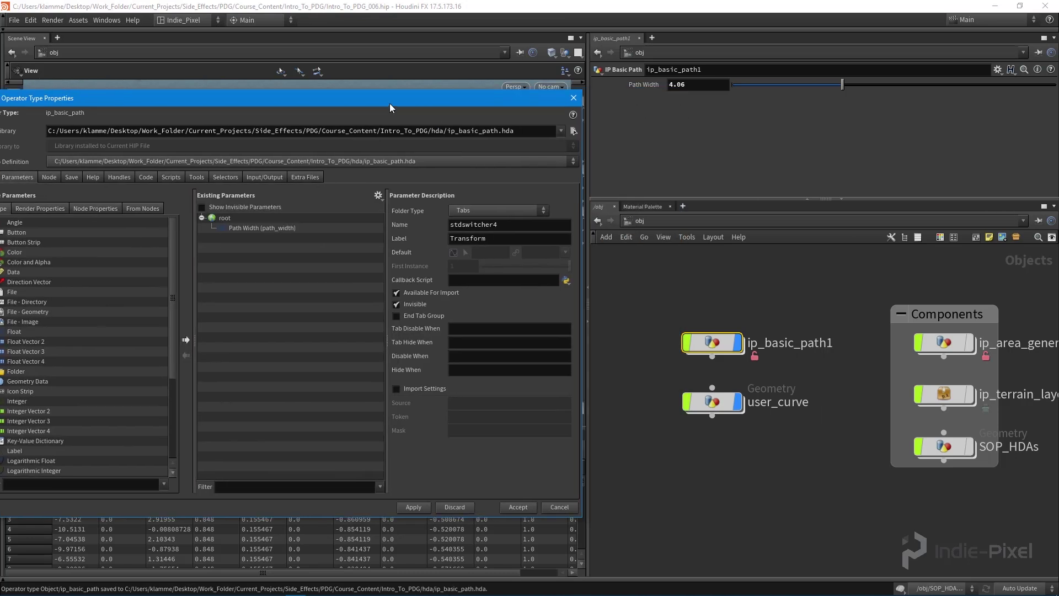
pyautogui.doubleClick(711, 343)
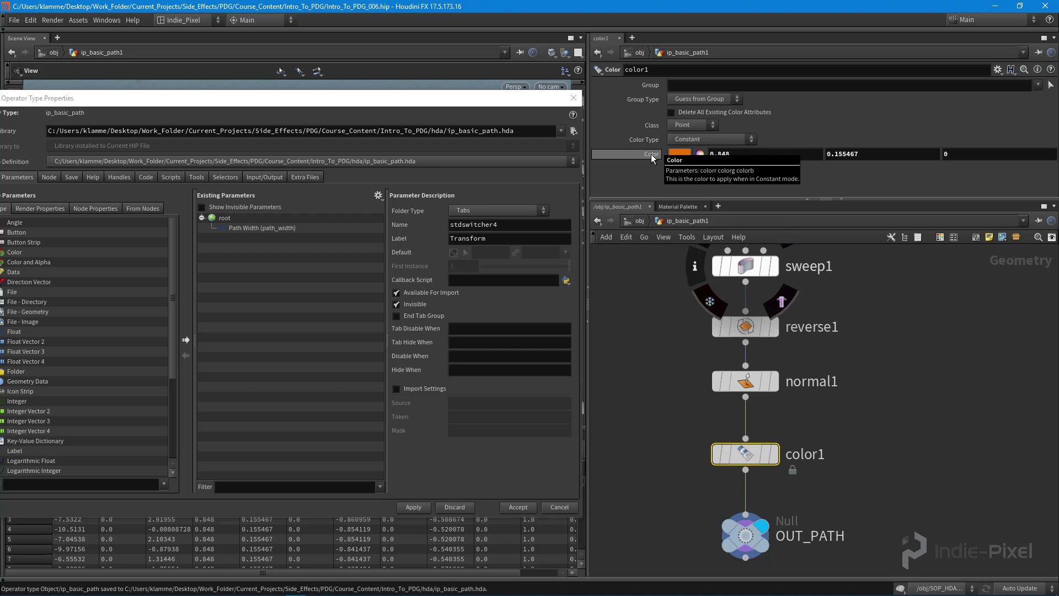
pyautogui.moveTo(650, 154); pyautogui.dragTo(308, 287)
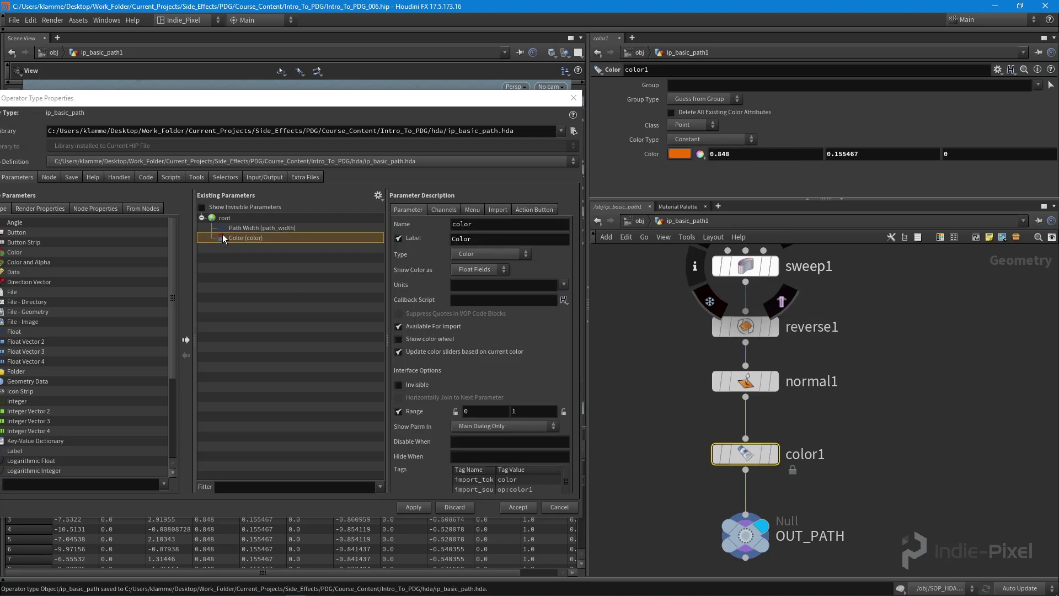
pyautogui.click(418, 508)
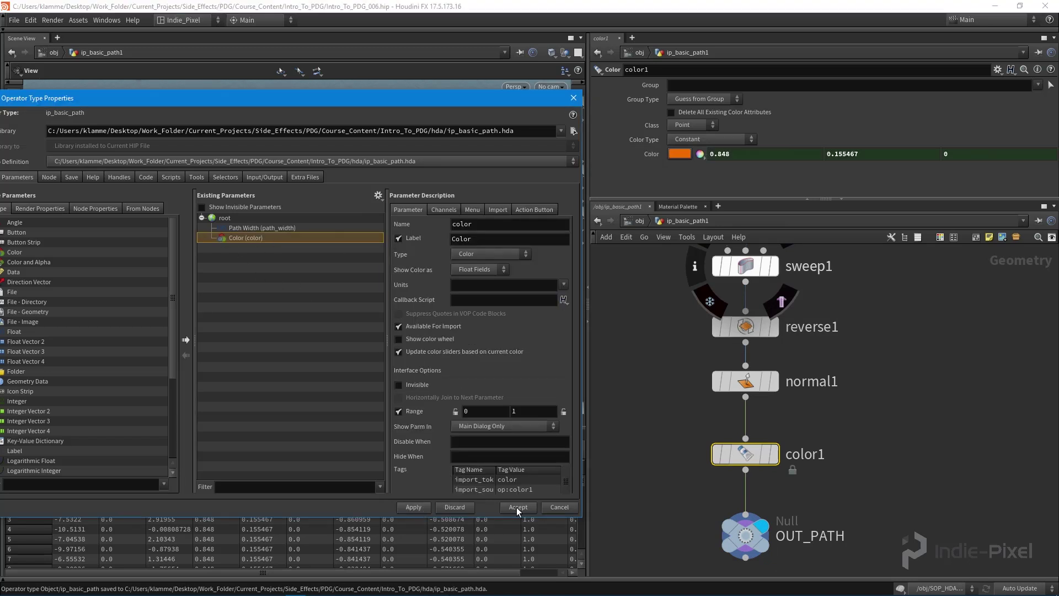
pyautogui.click(518, 507)
# Edit default_curve's points in the top view and stretch its last point out to about X 89.5, Z -12.15
pyautogui.scroll(-3, 892, 489)
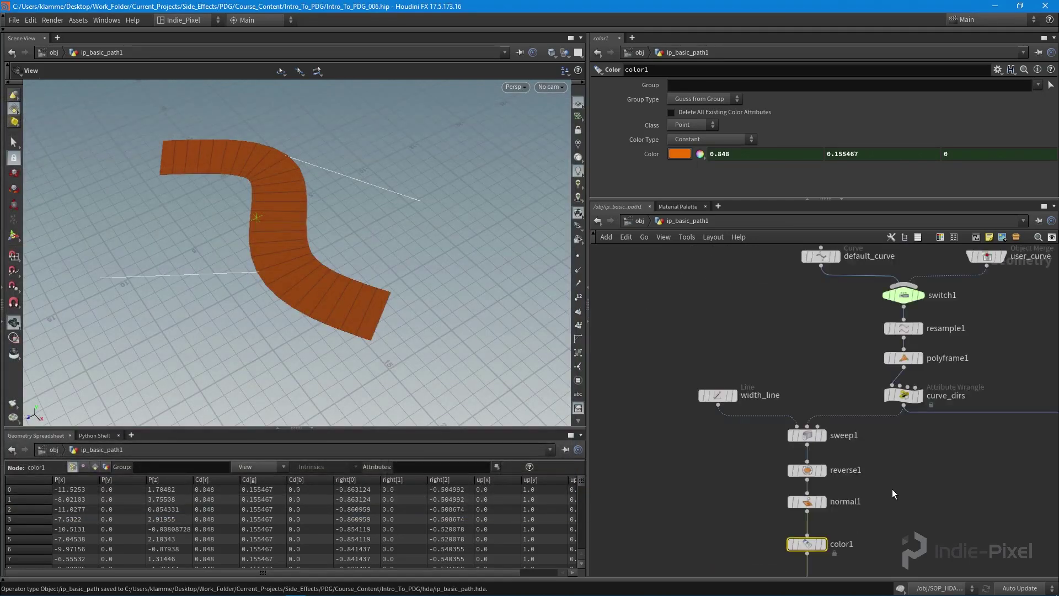
pyautogui.scroll(3, 766, 354)
pyautogui.click(766, 354)
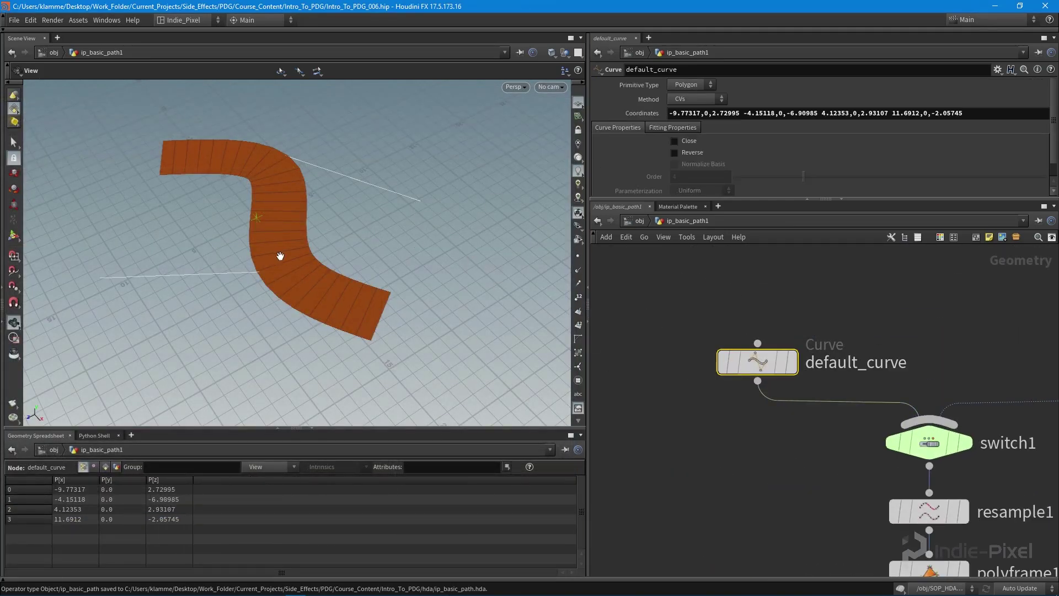
pyautogui.moveTo(774, 368)
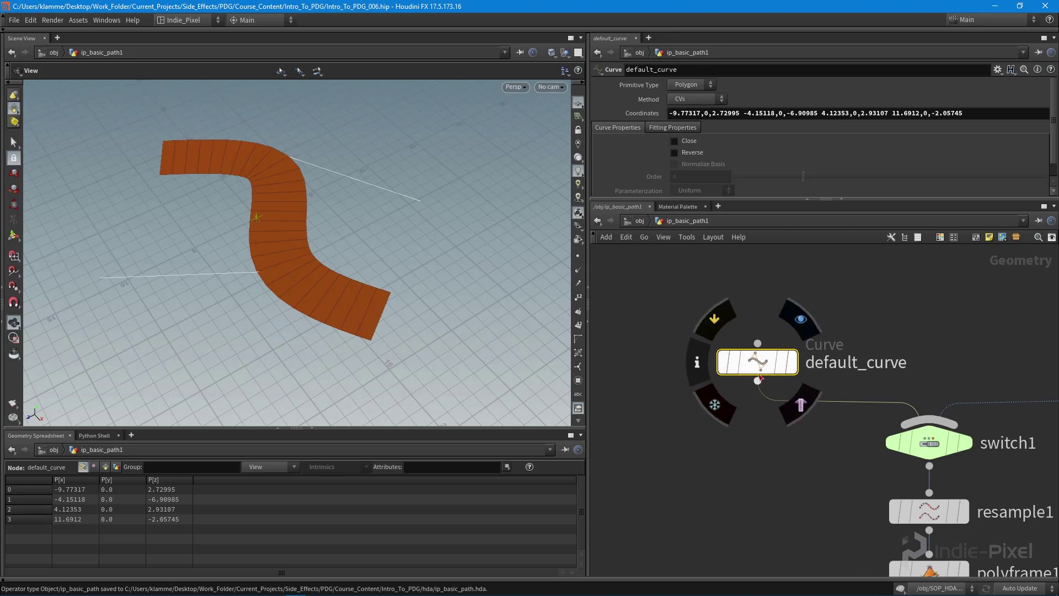
pyautogui.press('Return')
pyautogui.keyDown('alt'); pyautogui.moveTo(441, 234); pyautogui.dragTo(155, 241, button='right'); pyautogui.keyUp('alt')
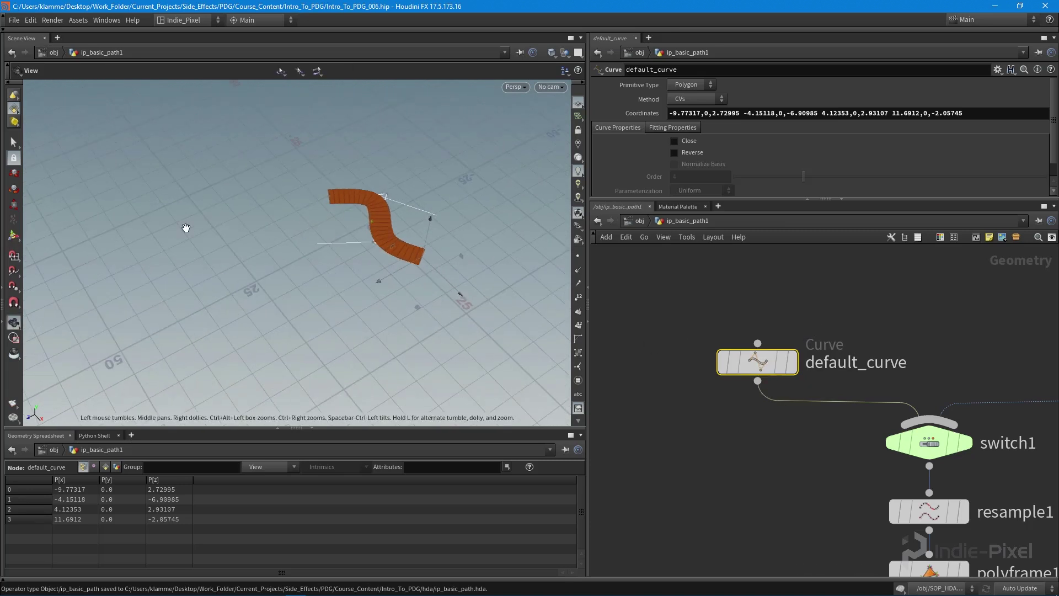
pyautogui.keyDown('alt'); pyautogui.moveTo(154, 241); pyautogui.dragTo(248, 293); pyautogui.keyUp('alt')
pyautogui.keyDown('alt'); pyautogui.moveTo(375, 282); pyautogui.dragTo(286, 298, button='right'); pyautogui.keyUp('alt')
pyautogui.keyDown('alt'); pyautogui.moveTo(286, 298); pyautogui.dragTo(317, 301); pyautogui.keyUp('alt')
pyautogui.hotkey('space', '2')
pyautogui.keyDown('alt'); pyautogui.moveTo(467, 331); pyautogui.dragTo(220, 329, button='right'); pyautogui.keyUp('alt')
pyautogui.keyDown('alt'); pyautogui.moveTo(419, 353); pyautogui.dragTo(305, 302, button='middle'); pyautogui.keyUp('alt')
pyautogui.keyDown('alt'); pyautogui.moveTo(372, 323); pyautogui.dragTo(394, 319, button='middle'); pyautogui.keyUp('alt')
pyautogui.keyDown('alt'); pyautogui.moveTo(395, 320); pyautogui.dragTo(402, 328, button='right'); pyautogui.keyUp('alt')
pyautogui.keyDown('alt'); pyautogui.moveTo(403, 318); pyautogui.dragTo(417, 296, button='middle'); pyautogui.keyUp('alt')
pyautogui.keyDown('alt'); pyautogui.moveTo(510, 309); pyautogui.dragTo(442, 316, button='middle'); pyautogui.keyUp('alt')
pyautogui.keyDown('alt'); pyautogui.moveTo(386, 309); pyautogui.dragTo(357, 304, button='right'); pyautogui.keyUp('alt')
pyautogui.moveTo(364, 294); pyautogui.dragTo(580, 265, button='middle')
# Move default_curve's first point to about X -111.9, Z 1.5, the second to -39.8, -39.2 and the third to 23.1, 15.0
pyautogui.keyDown('alt'); pyautogui.moveTo(288, 341); pyautogui.dragTo(371, 345, button='middle'); pyautogui.keyUp('alt')
pyautogui.click(327, 268)
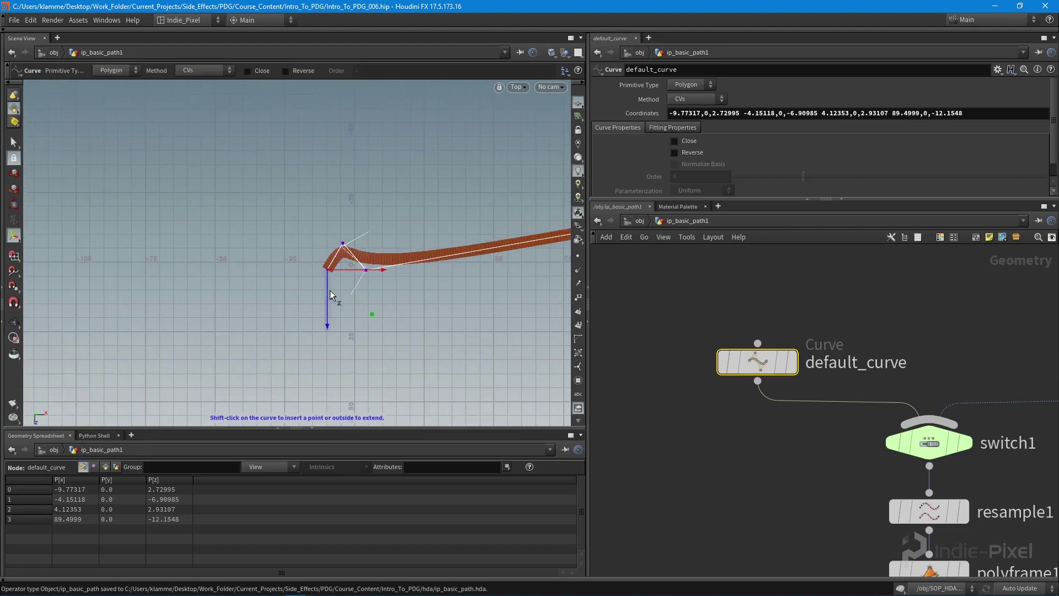
pyautogui.moveTo(317, 321); pyautogui.dragTo(41, 320)
pyautogui.moveTo(342, 243); pyautogui.dragTo(244, 153)
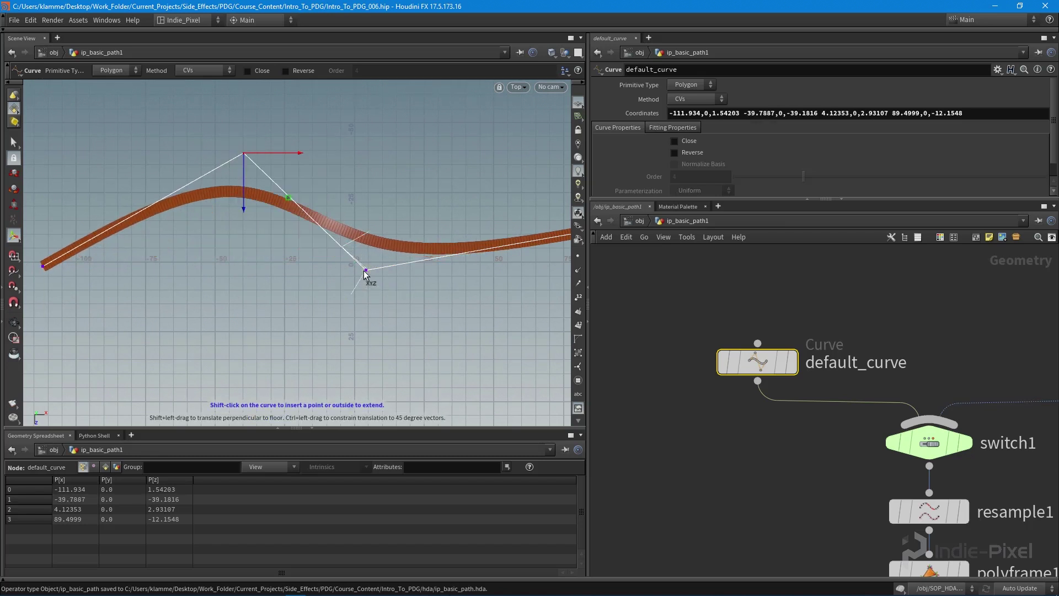
pyautogui.moveTo(411, 316); pyautogui.dragTo(464, 348)
pyautogui.keyDown('alt'); pyautogui.moveTo(305, 321); pyautogui.dragTo(236, 320, button='right'); pyautogui.keyUp('alt')
pyautogui.keyDown('alt'); pyautogui.moveTo(273, 320); pyautogui.dragTo(260, 307, button='middle'); pyautogui.keyUp('alt')
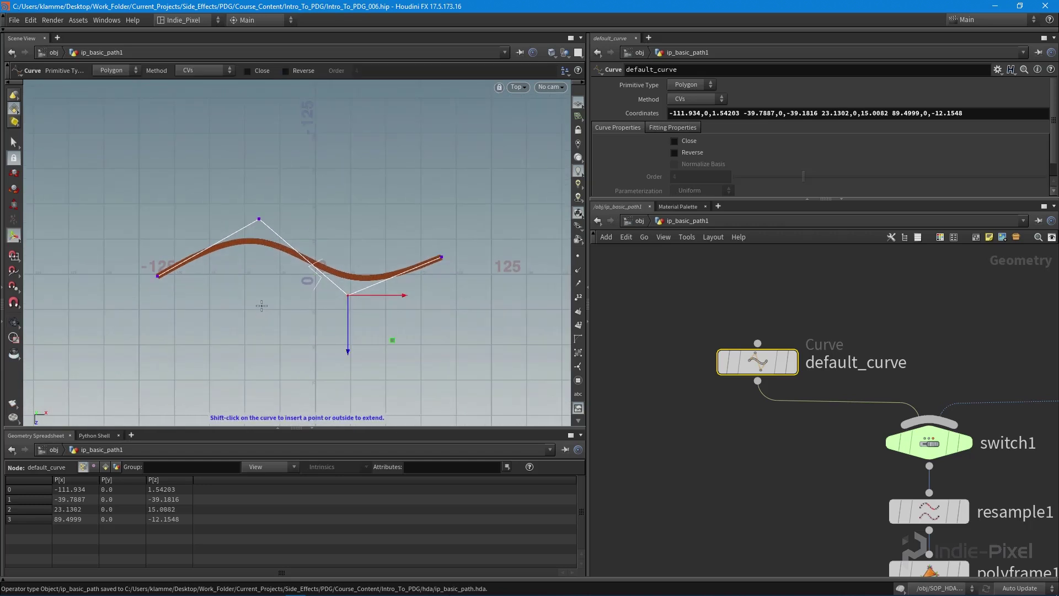
# Leave the curve editing for the object level in perspective view and save ip_basic_path1's node type with the longer default curve
pyautogui.press('Escape')
pyautogui.moveTo(306, 311); pyautogui.dragTo(245, 290)
pyautogui.scroll(-5, 609, 459)
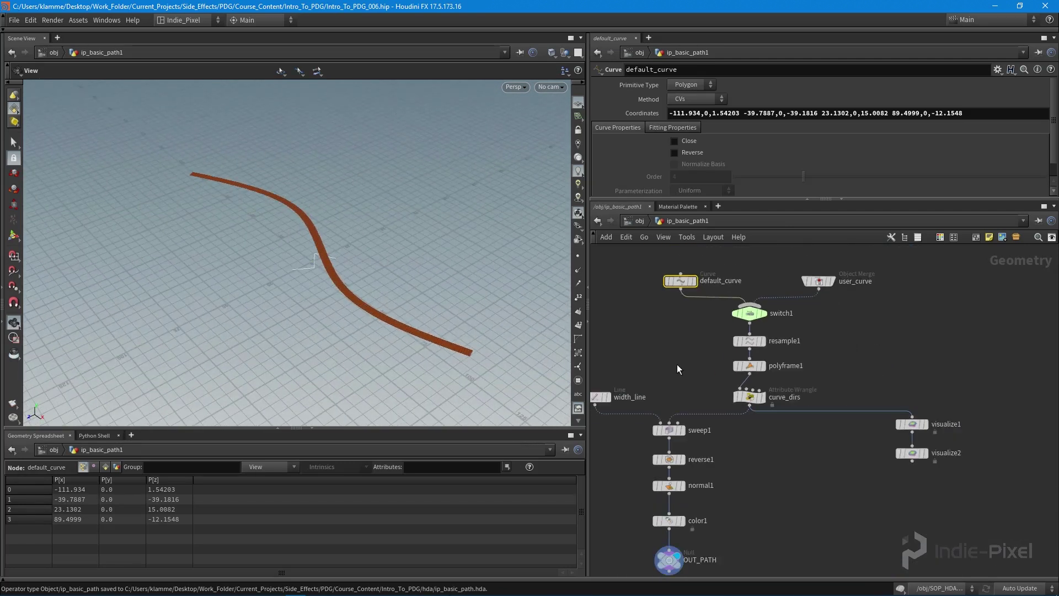
pyautogui.press('u')
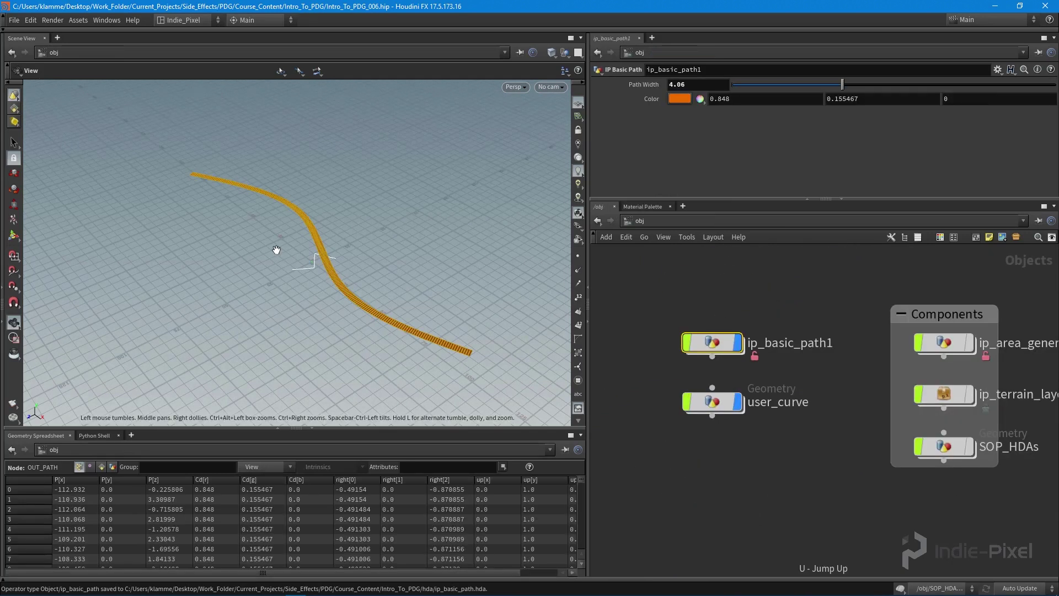
pyautogui.moveTo(276, 249); pyautogui.dragTo(245, 265)
pyautogui.moveTo(696, 378); pyautogui.dragTo(756, 359, button='middle')
pyautogui.moveTo(353, 287); pyautogui.dragTo(399, 297)
pyautogui.rightClick(770, 327)
pyautogui.click(802, 503)
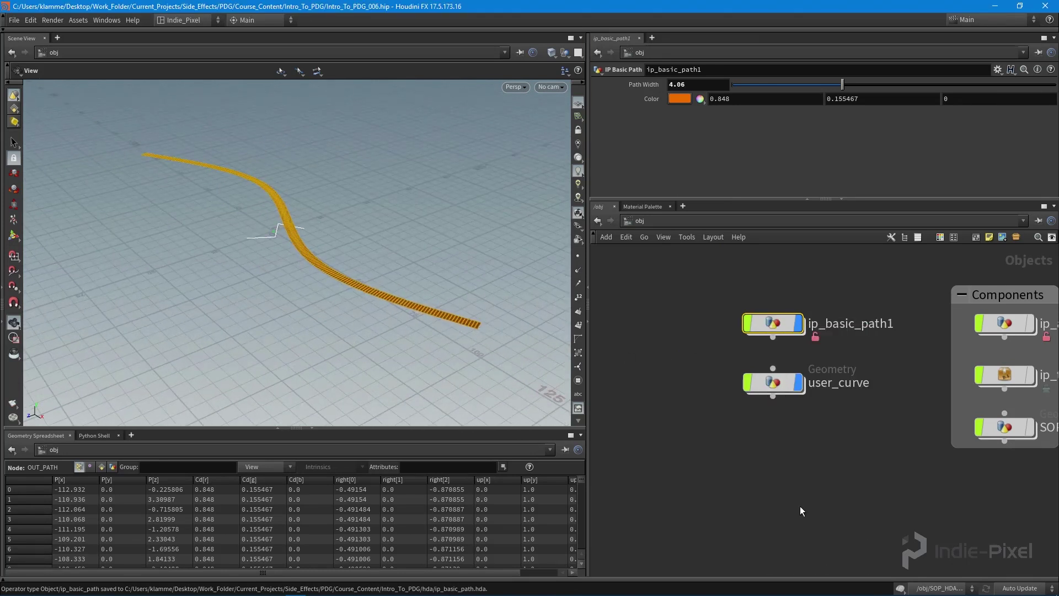
# Switch to Unity and bring up the hda source folder and the project's Terrain_Utils folder in File Explorer
pyautogui.moveTo(418, 574)
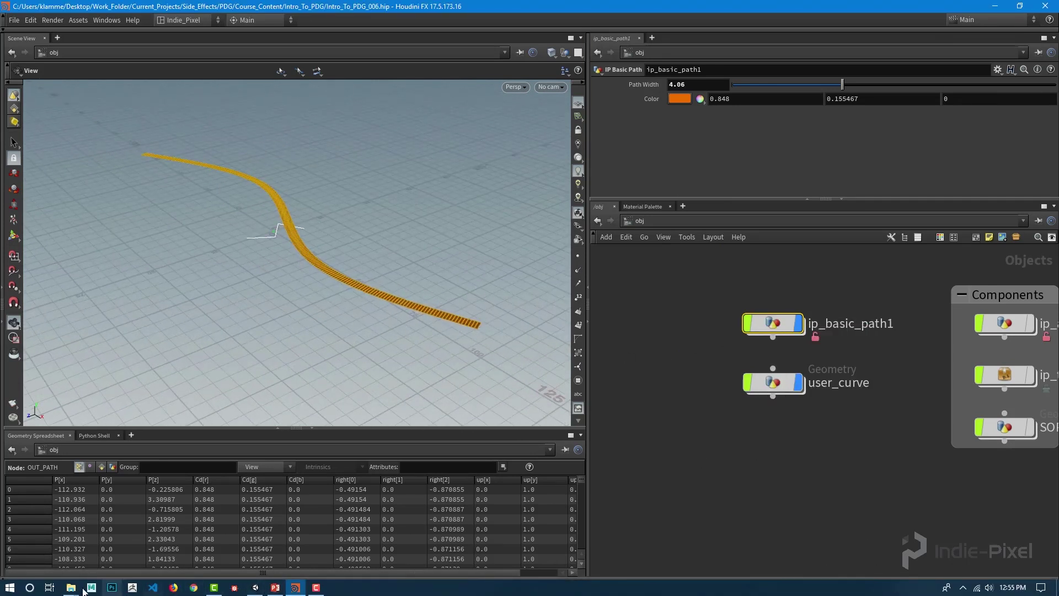
pyautogui.click(256, 587)
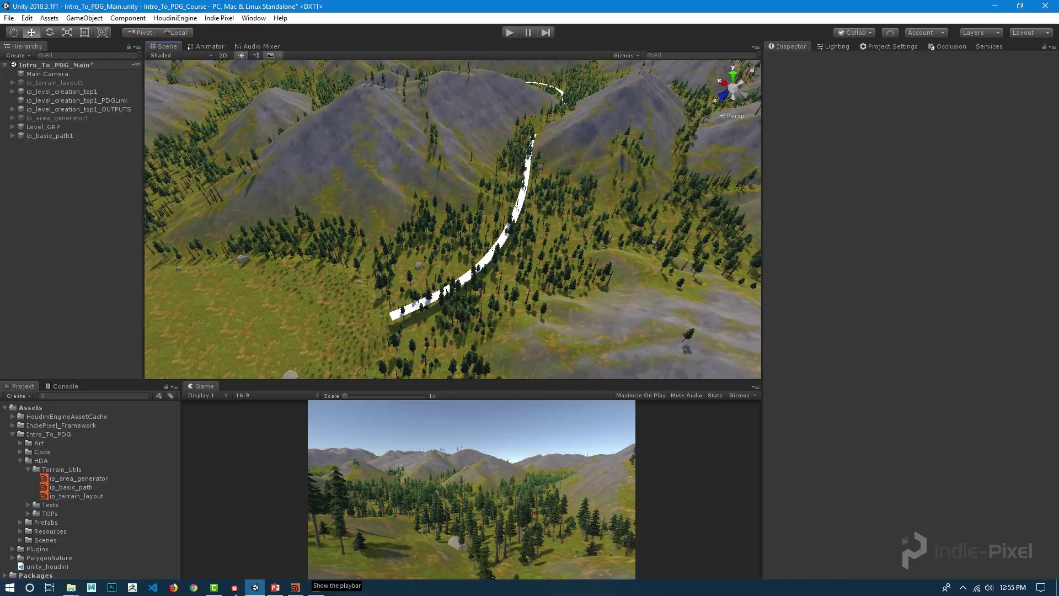
pyautogui.click(73, 591)
pyautogui.click(253, 553)
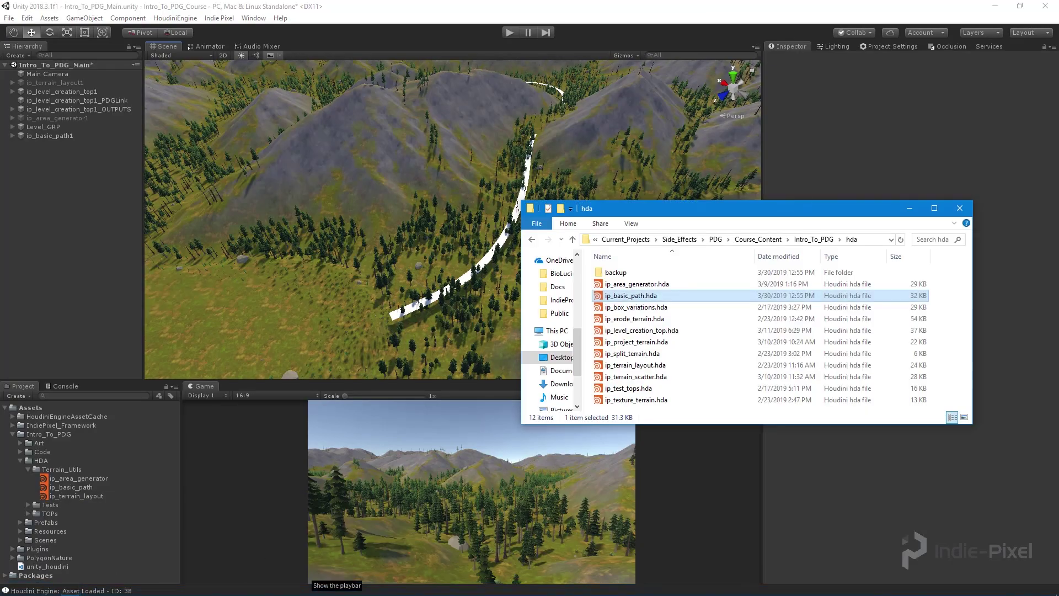
pyautogui.click(74, 590)
pyautogui.click(184, 546)
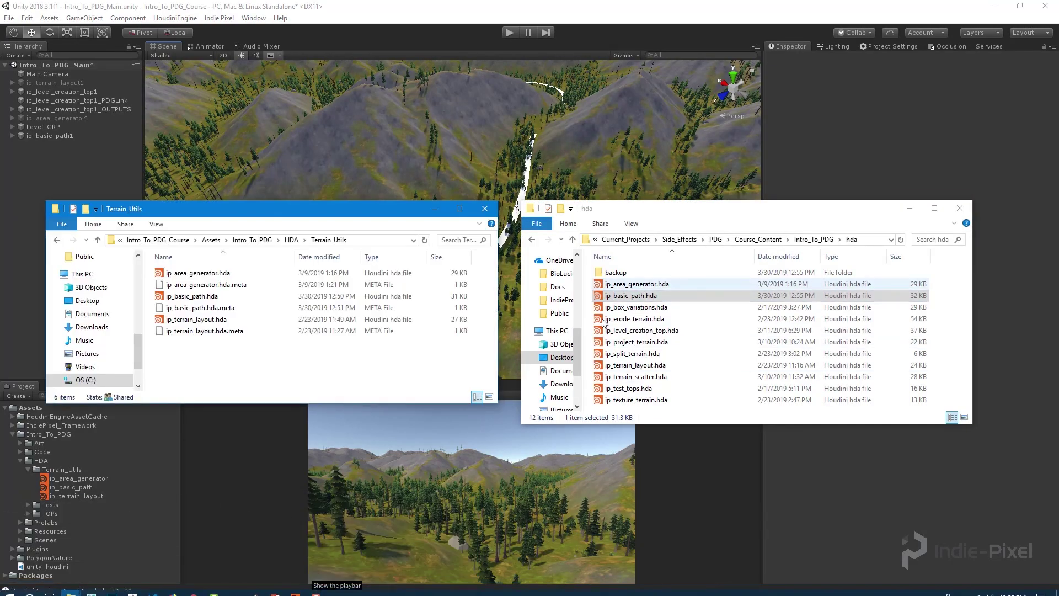
# Copy ip_basic_path.hda from the hda folder into Terrain_Utils, replacing the existing file
pyautogui.click(638, 298)
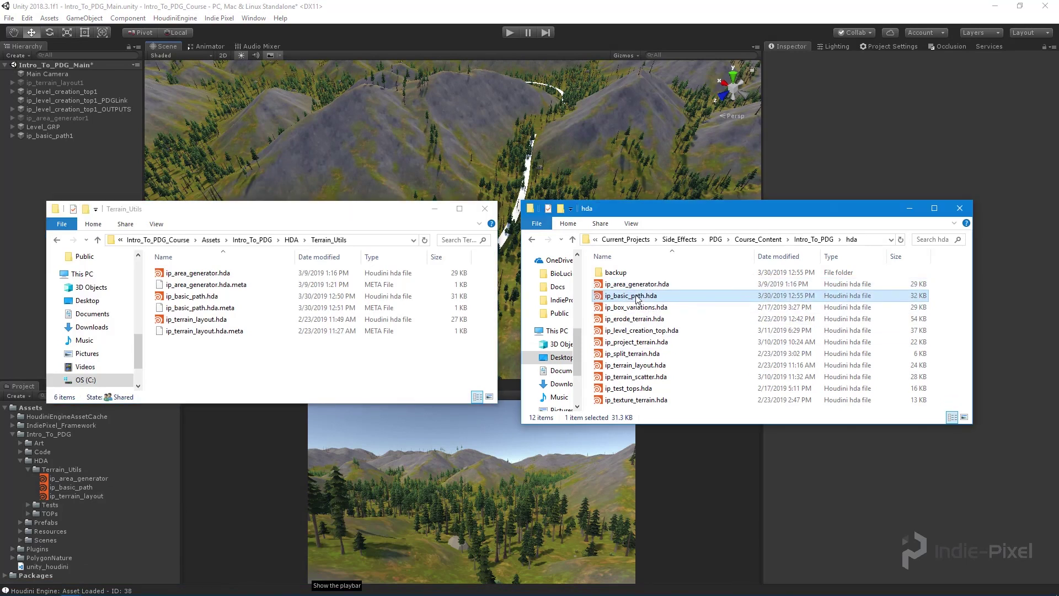
pyautogui.click(230, 380)
pyautogui.hotkey('ctrl', 'v')
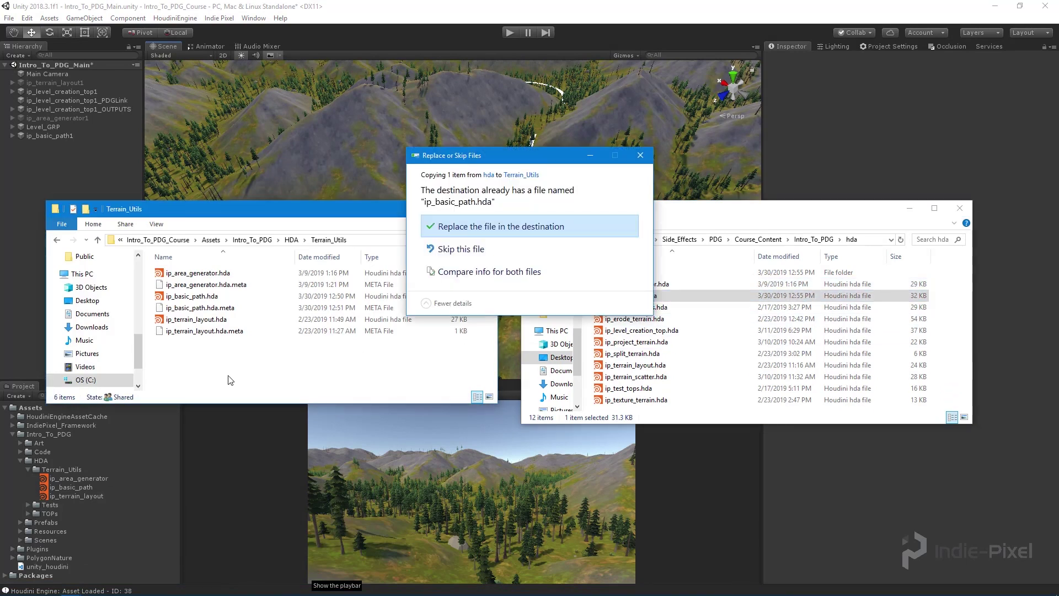
pyautogui.click(498, 227)
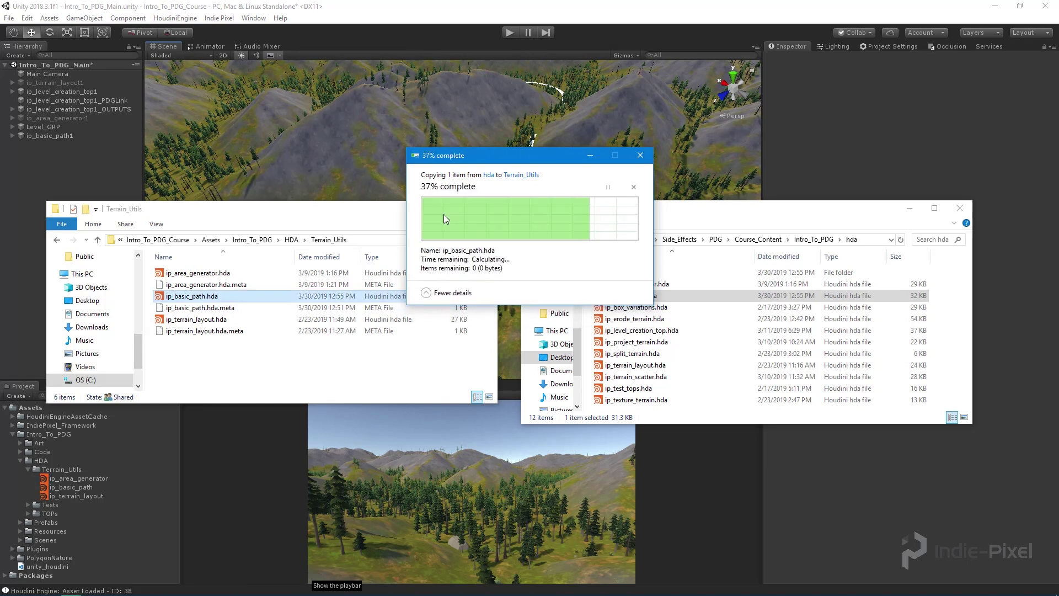
# Return to Unity, select ip_basic_path1 in the scene and rebuild its Houdini asset
pyautogui.click(414, 36)
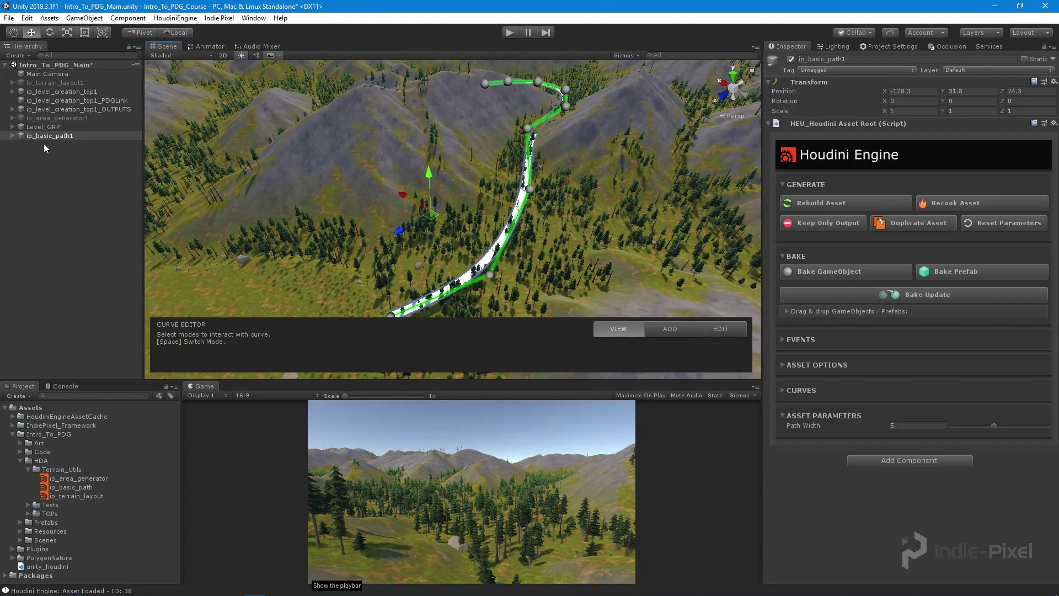
pyautogui.keyDown('alt'); pyautogui.moveTo(588, 198); pyautogui.dragTo(617, 234, button='right'); pyautogui.keyUp('alt')
pyautogui.keyDown('alt'); pyautogui.moveTo(673, 234); pyautogui.dragTo(601, 233); pyautogui.keyUp('alt')
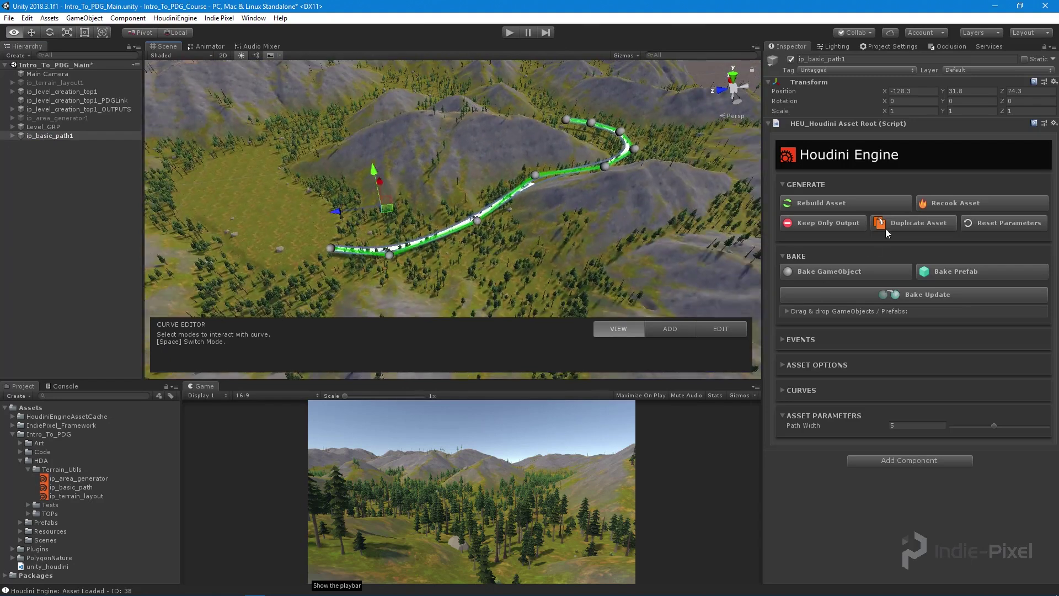
pyautogui.click(858, 202)
# Try the blue 00A0D8 as the Color parameter of ip_basic_path1
pyautogui.keyDown('alt'); pyautogui.moveTo(483, 265); pyautogui.dragTo(508, 331); pyautogui.keyUp('alt')
pyautogui.keyDown('alt'); pyautogui.moveTo(444, 209); pyautogui.dragTo(298, 193); pyautogui.keyUp('alt')
pyautogui.keyDown('alt'); pyautogui.moveTo(444, 132); pyautogui.dragTo(264, 99, button='middle'); pyautogui.keyUp('alt')
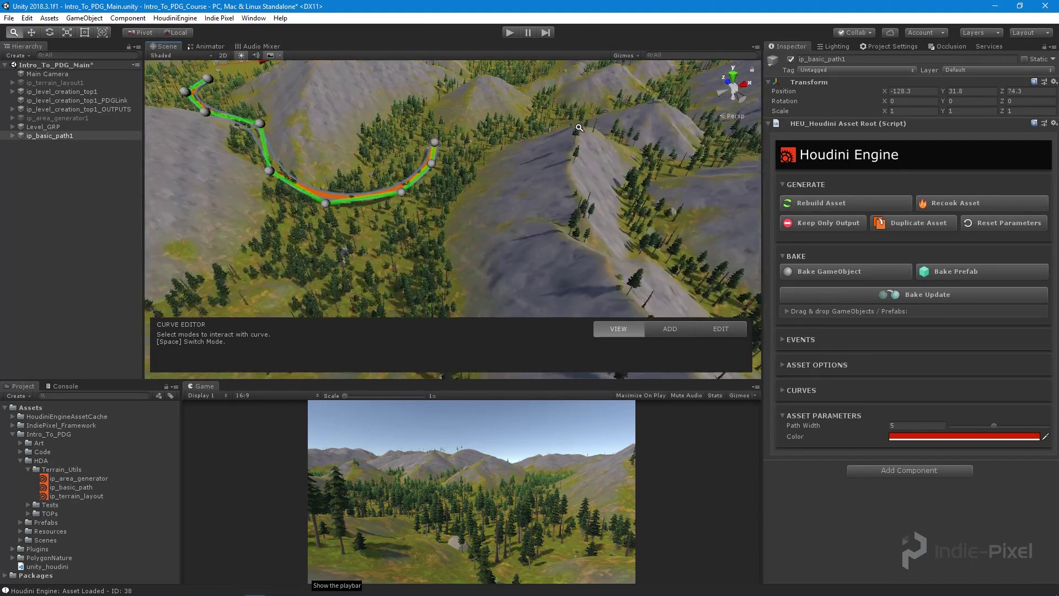
pyautogui.keyDown('alt'); pyautogui.moveTo(535, 248); pyautogui.dragTo(596, 167); pyautogui.keyUp('alt')
pyautogui.keyDown('alt'); pyautogui.moveTo(526, 147); pyautogui.dragTo(730, 105, button='right'); pyautogui.keyUp('alt')
pyautogui.keyDown('alt'); pyautogui.moveTo(730, 105); pyautogui.dragTo(529, 188); pyautogui.keyUp('alt')
pyautogui.click(977, 437)
pyautogui.moveTo(945, 170)
pyautogui.mouseDown()
pyautogui.moveTo(938, 144)
pyautogui.moveTo(852, 161)
pyautogui.moveTo(870, 232)
pyautogui.moveTo(894, 242)
pyautogui.moveTo(839, 209)
pyautogui.moveTo(910, 232)
pyautogui.moveTo(805, 212)
pyautogui.mouseUp()
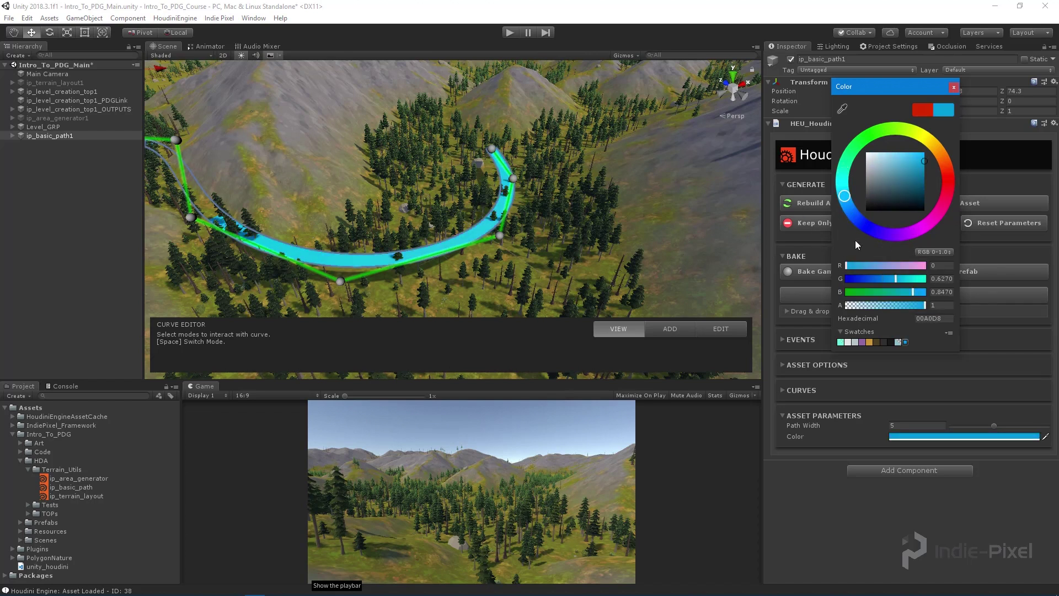
# Set the path's Color parameter back to red and widen the Path Width to about 8.43
pyautogui.moveTo(944, 190)
pyautogui.mouseDown()
pyautogui.moveTo(940, 157)
pyautogui.moveTo(956, 184)
pyautogui.moveTo(956, 173)
pyautogui.mouseUp()
pyautogui.click(955, 88)
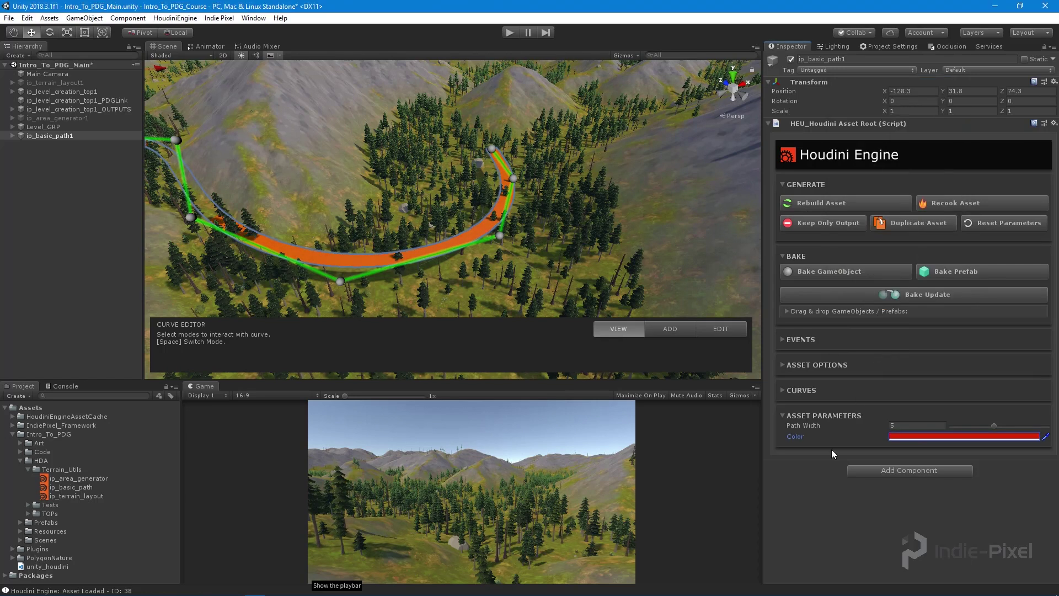
pyautogui.moveTo(1013, 428); pyautogui.dragTo(1040, 436)
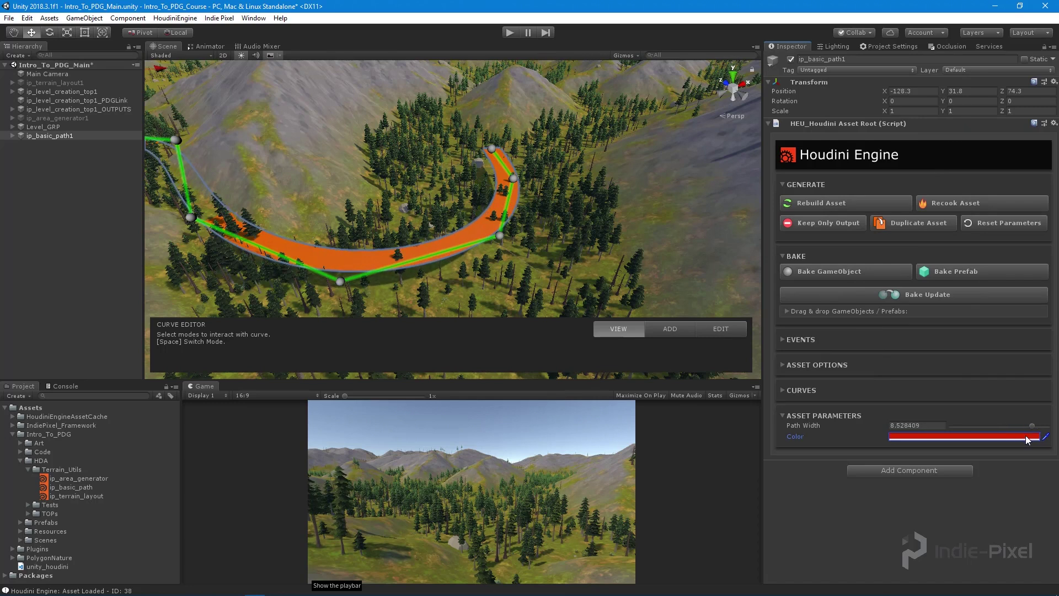
# Edit the path's curve by selecting the four points at the valley end, lowering them toward the terrain, and deselect the path
pyautogui.keyDown('alt'); pyautogui.moveTo(601, 193); pyautogui.dragTo(670, 332); pyautogui.keyUp('alt')
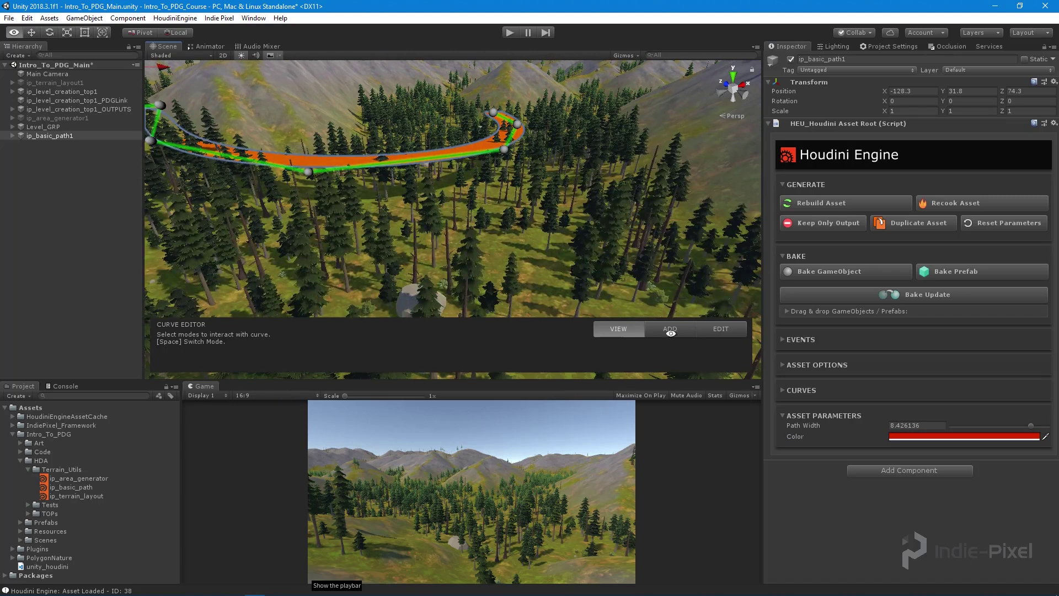
pyautogui.click(719, 329)
pyautogui.moveTo(571, 94); pyautogui.dragTo(262, 232)
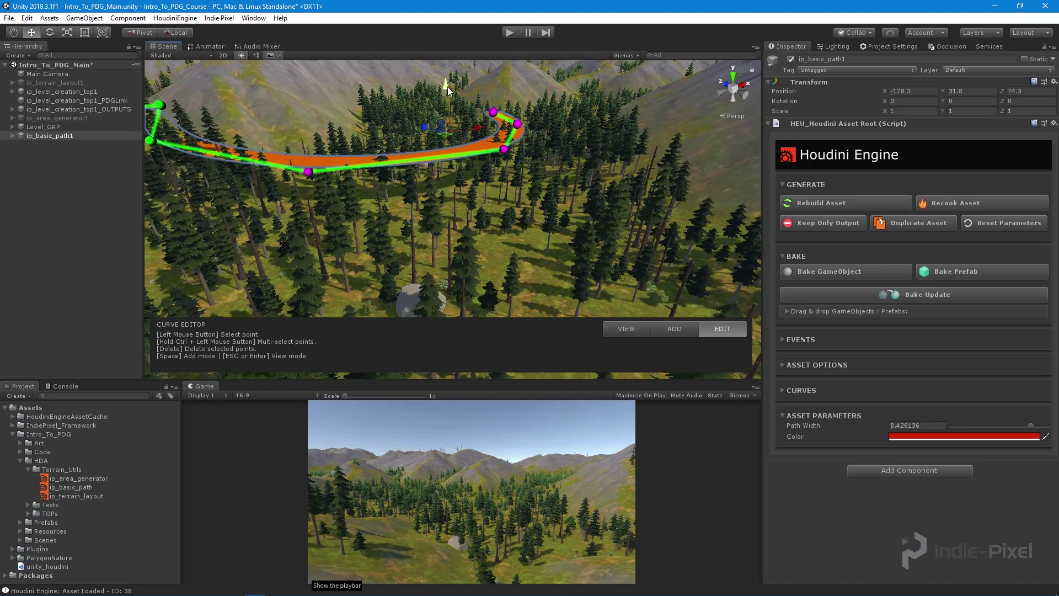
pyautogui.moveTo(447, 95); pyautogui.dragTo(479, 136)
pyautogui.keyDown('alt'); pyautogui.moveTo(589, 189); pyautogui.dragTo(586, 220); pyautogui.keyUp('alt')
pyautogui.keyDown('alt'); pyautogui.moveTo(585, 220); pyautogui.dragTo(584, 221, button='right'); pyautogui.keyUp('alt')
pyautogui.keyDown('alt'); pyautogui.moveTo(584, 221); pyautogui.dragTo(613, 231); pyautogui.keyUp('alt')
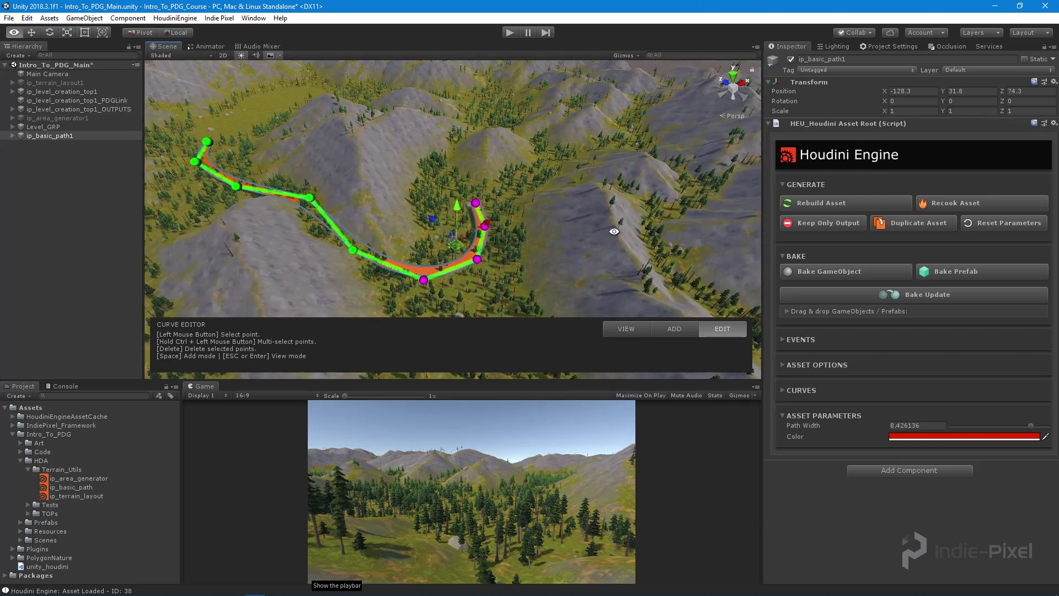
pyautogui.click(77, 248)
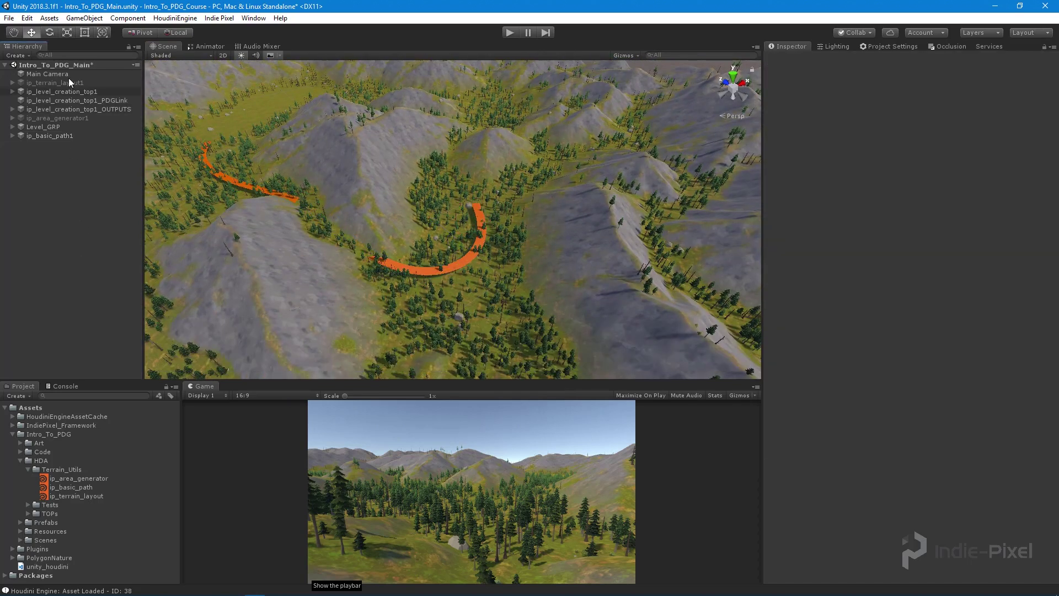
# Select ip_level_creation_top1 and examine from several angles how the path runs across the level's terrain and trees
pyautogui.click(77, 92)
pyautogui.keyDown('alt'); pyautogui.moveTo(474, 250); pyautogui.dragTo(173, 356); pyautogui.keyUp('alt')
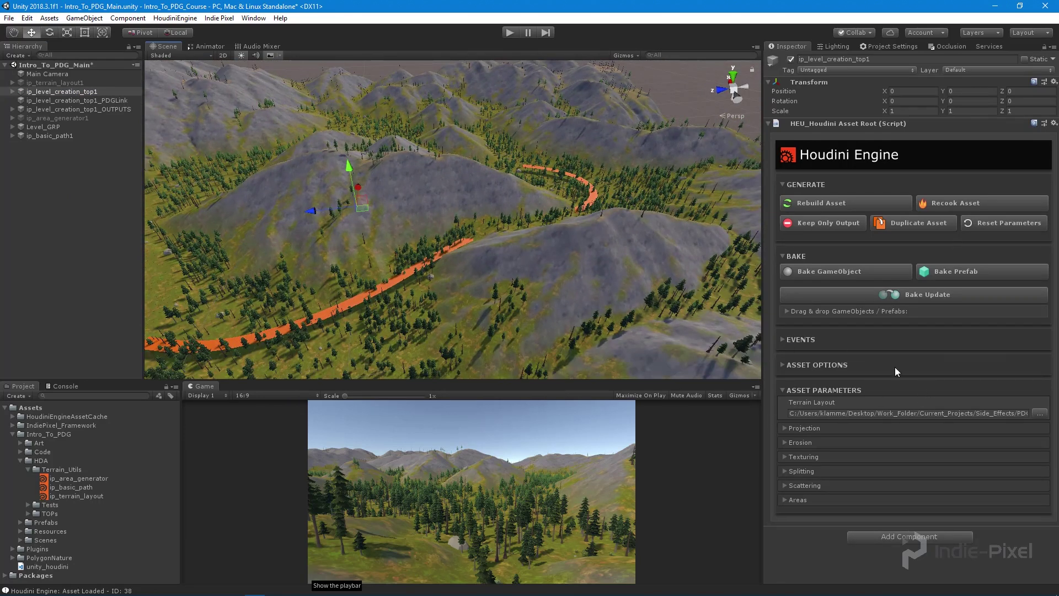
pyautogui.keyDown('alt'); pyautogui.moveTo(672, 274); pyautogui.dragTo(231, 257); pyautogui.keyUp('alt')
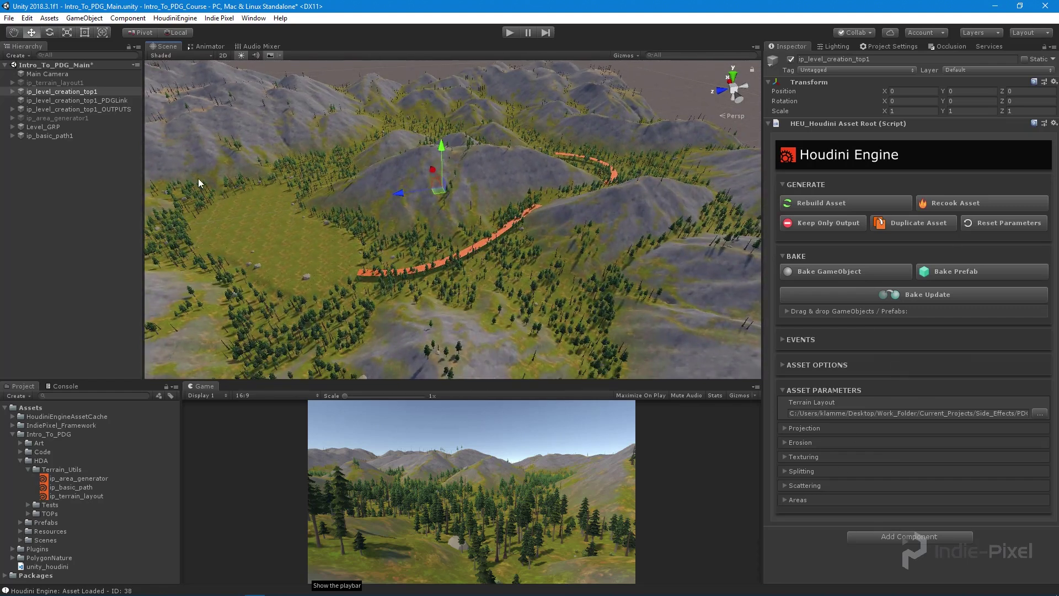
pyautogui.keyDown('alt'); pyautogui.moveTo(517, 270); pyautogui.dragTo(257, 279); pyautogui.keyUp('alt')
pyautogui.keyDown('alt'); pyautogui.moveTo(631, 226); pyautogui.dragTo(339, 211); pyautogui.keyUp('alt')
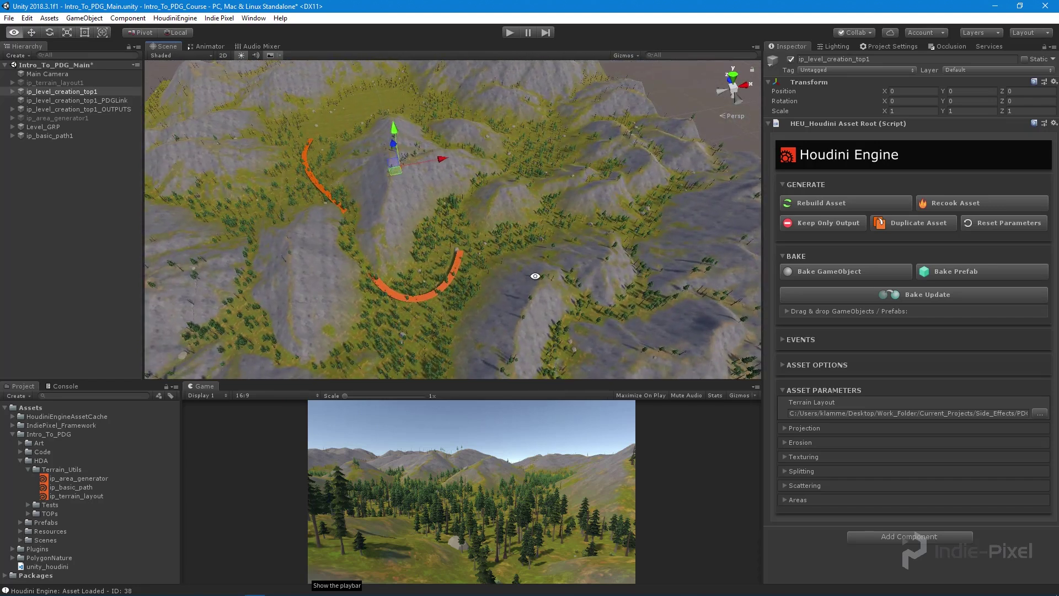
pyautogui.keyDown('alt'); pyautogui.moveTo(548, 207); pyautogui.dragTo(454, 237); pyautogui.keyUp('alt')
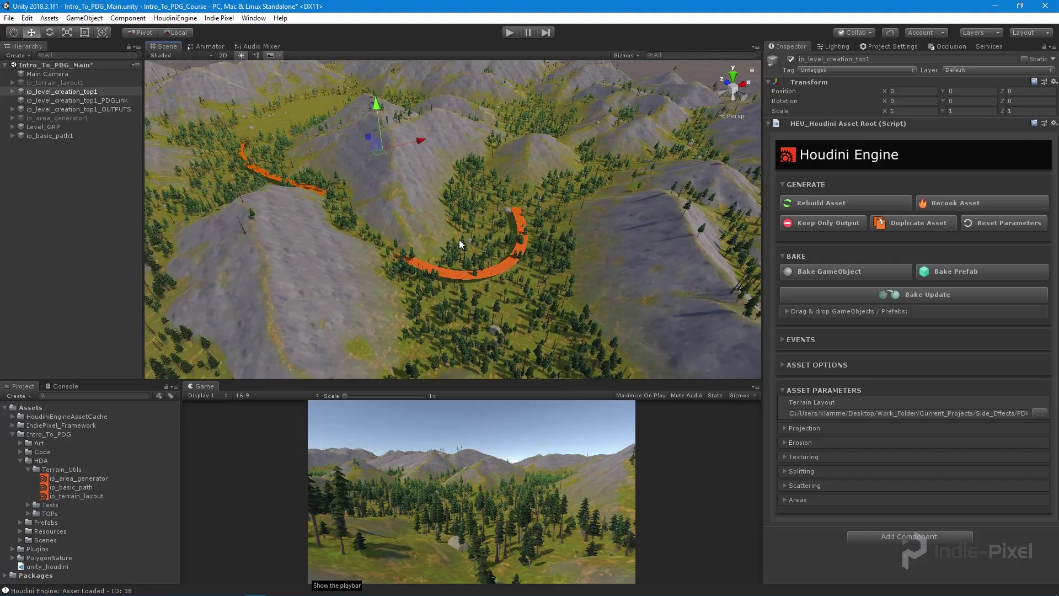